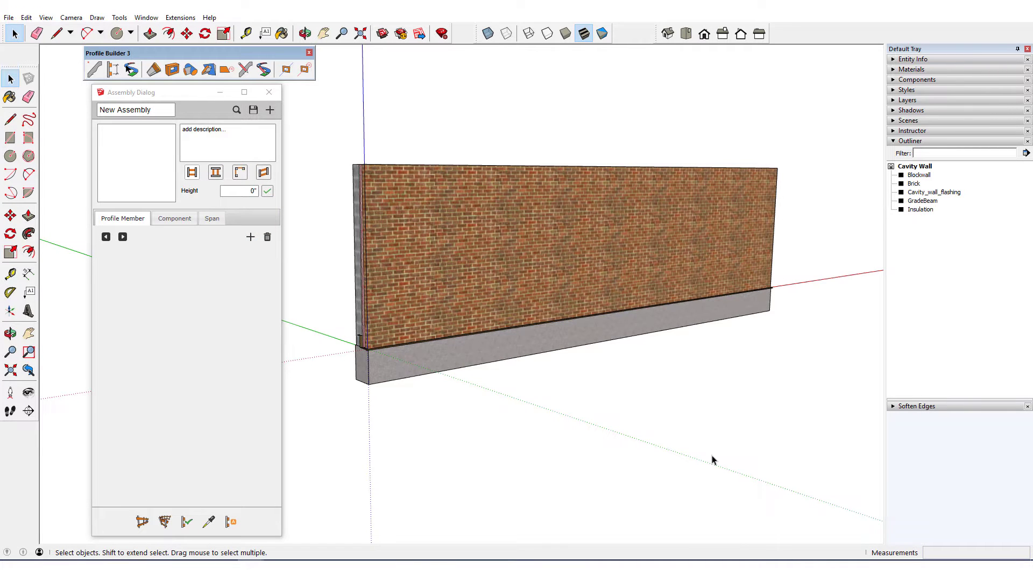
- Examine the cavity wall's parts by highlighting the brick, flashing, grade beam and insulation one after another
middle_drag(528, 399, 679, 403)
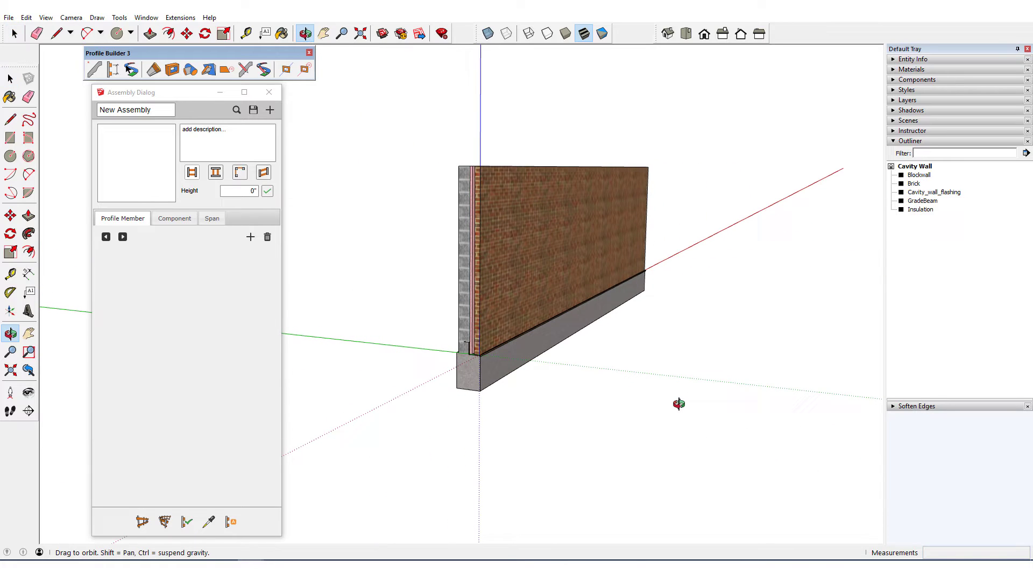
key(space)
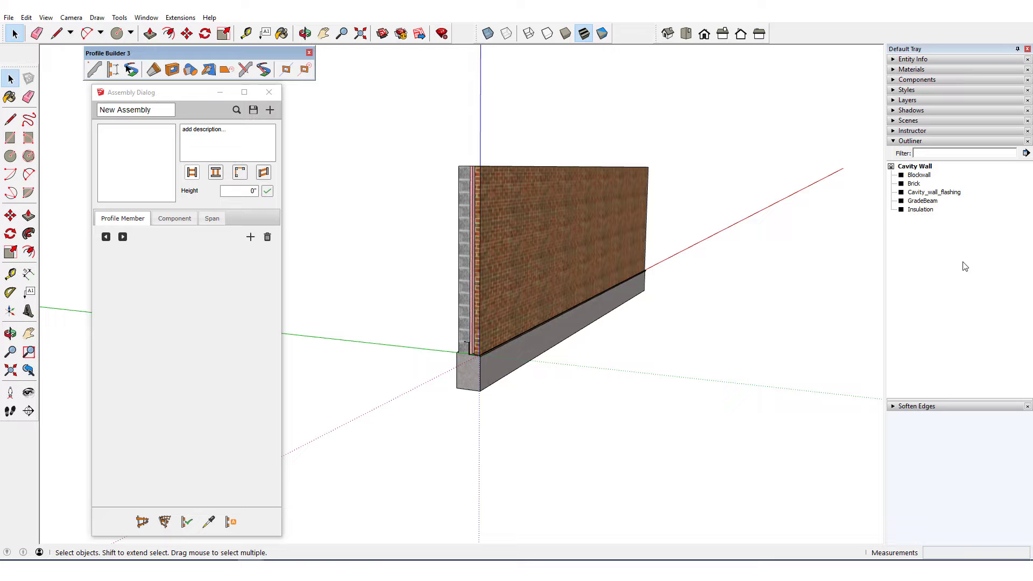
click(914, 184)
click(918, 193)
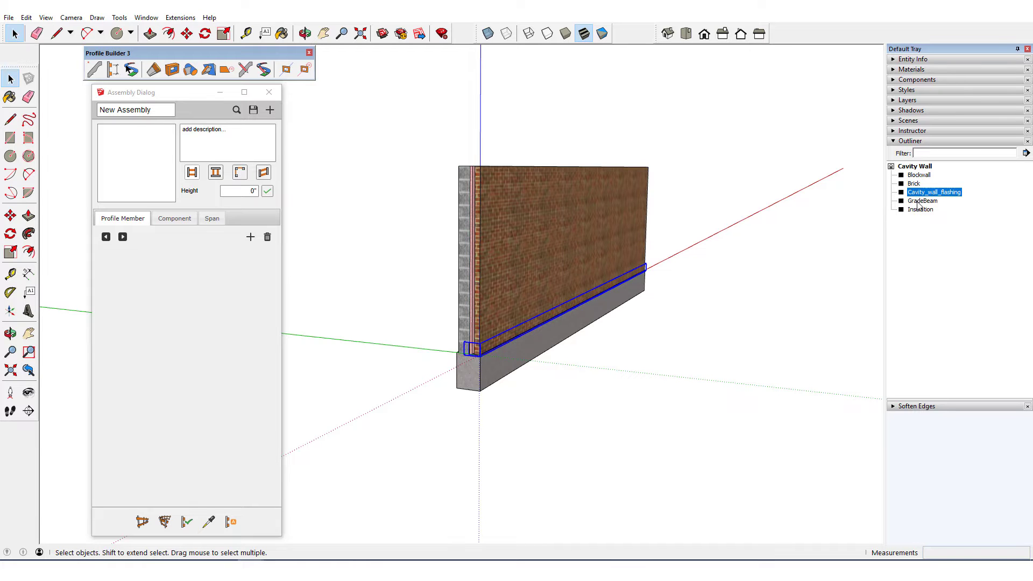
click(920, 200)
click(920, 210)
click(764, 354)
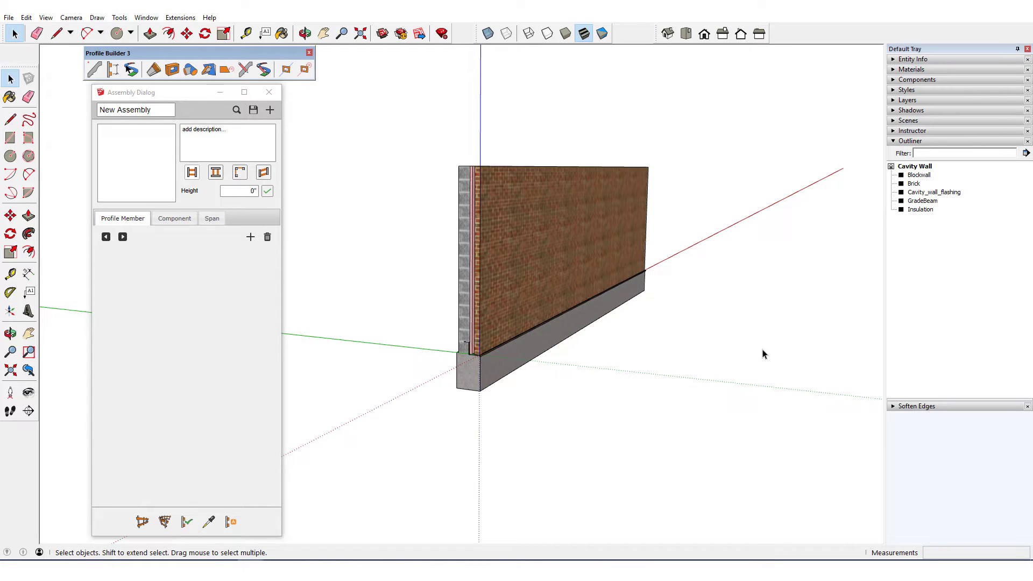
middle_drag(765, 355, 647, 368)
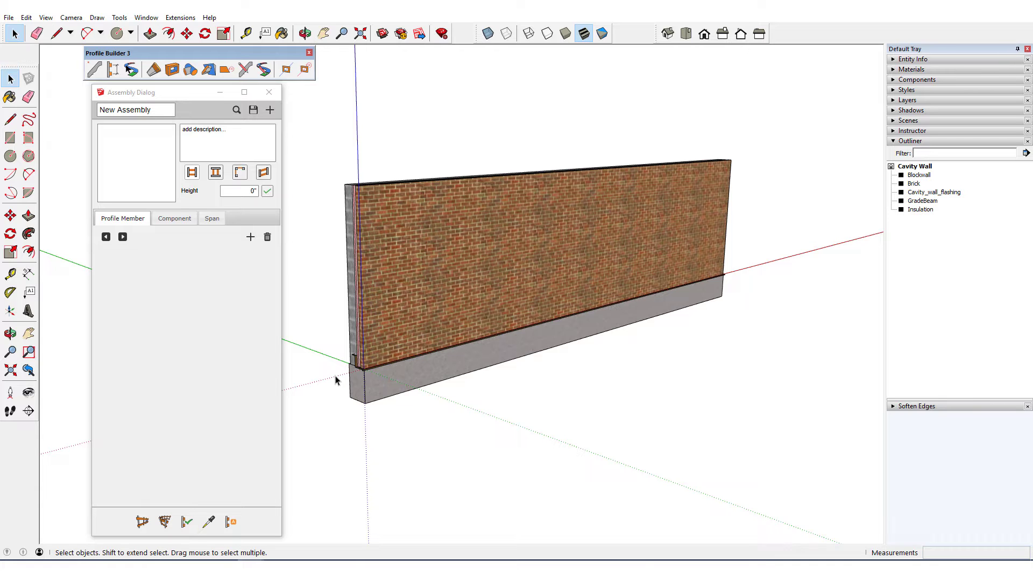
- Inspect how the flashing, brick, insulation and grade beam meet at both ends of the cavity wall
scroll(334, 395, up, 5)
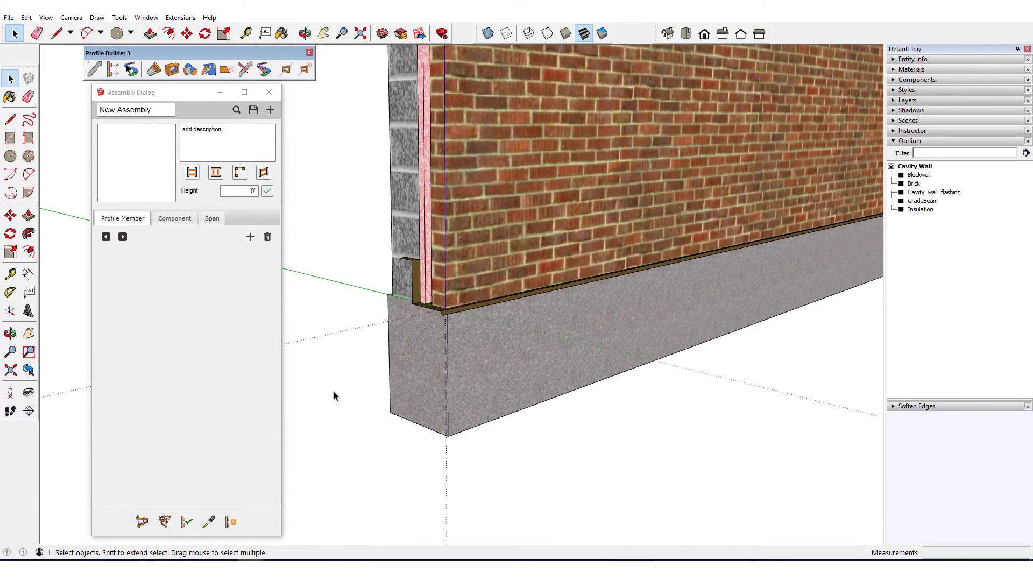
mouse_move(333, 396)
middle_down()
mouse_move(387, 388)
mouse_move(329, 394)
middle_up()
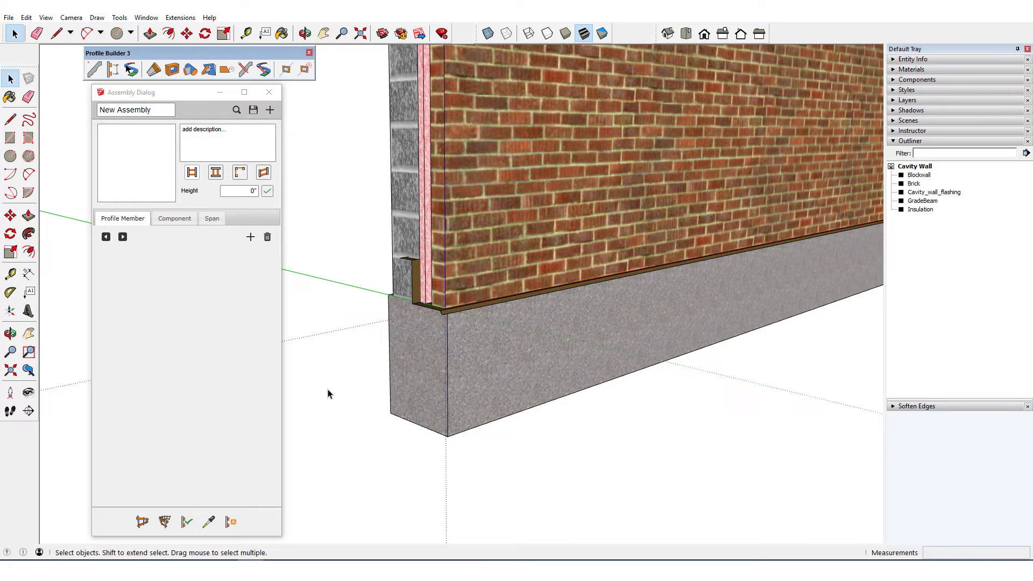
scroll(344, 374, down, 6)
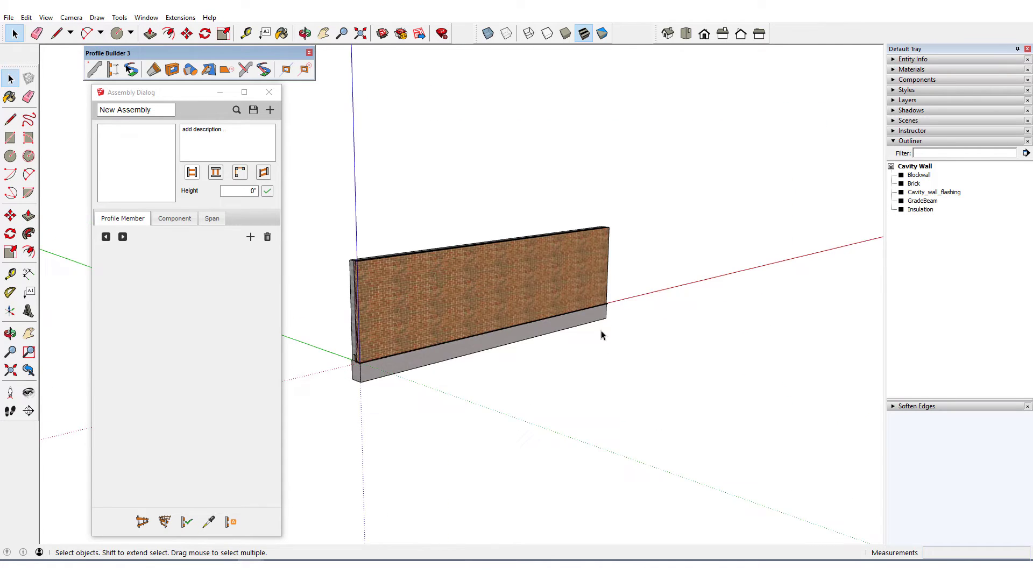
scroll(603, 312, up, 3)
middle_drag(604, 297, 390, 287)
middle_drag(549, 290, 465, 291)
scroll(464, 292, up, 2)
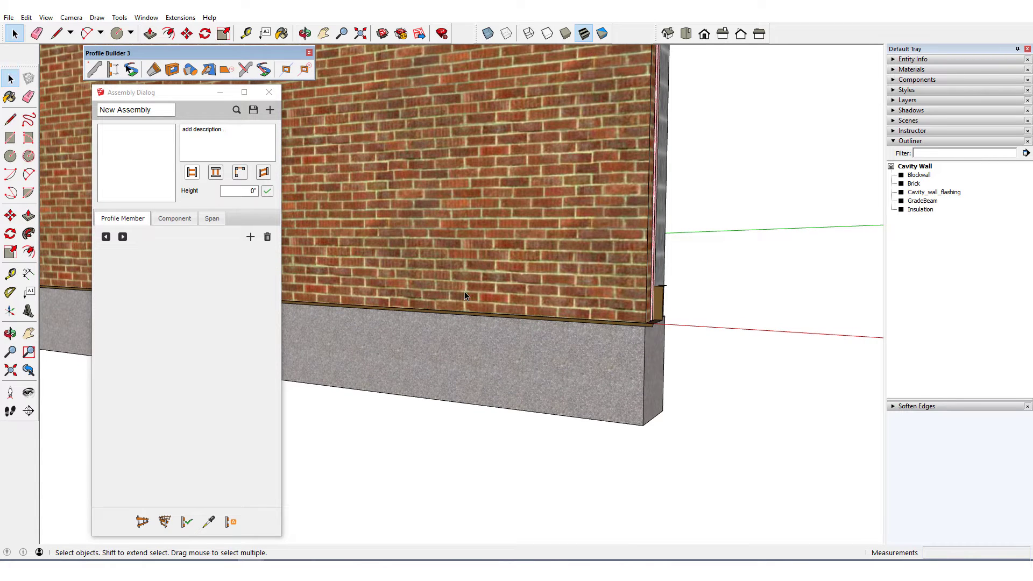
scroll(511, 274, down, 10)
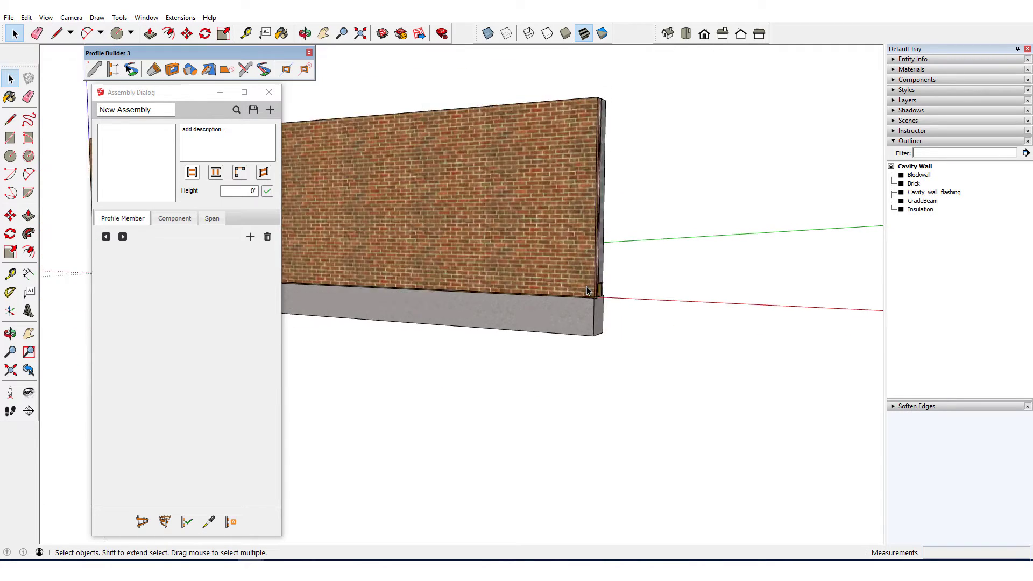
middle_drag(514, 283, 648, 406)
scroll(467, 264, up, 2)
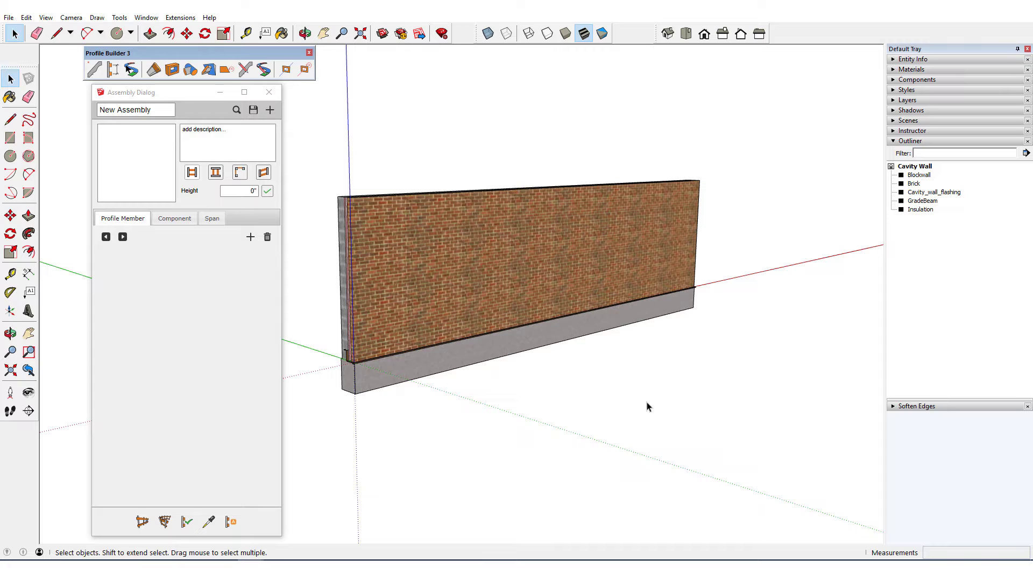
- Auto-assemble all parts of the modelled wall into a new assembly and name it Cavity Wall
drag(670, 411, 510, 155)
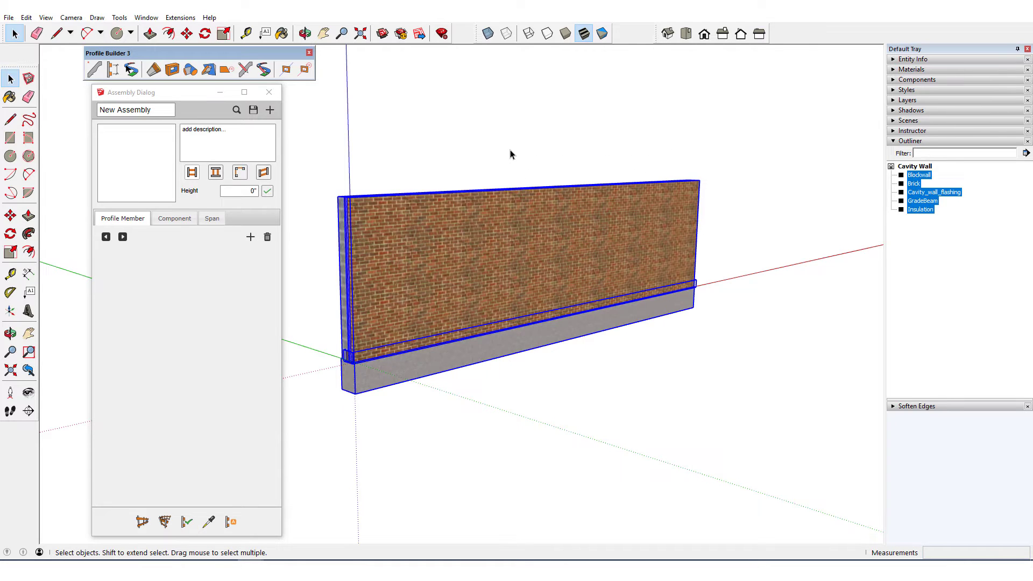
click(233, 522)
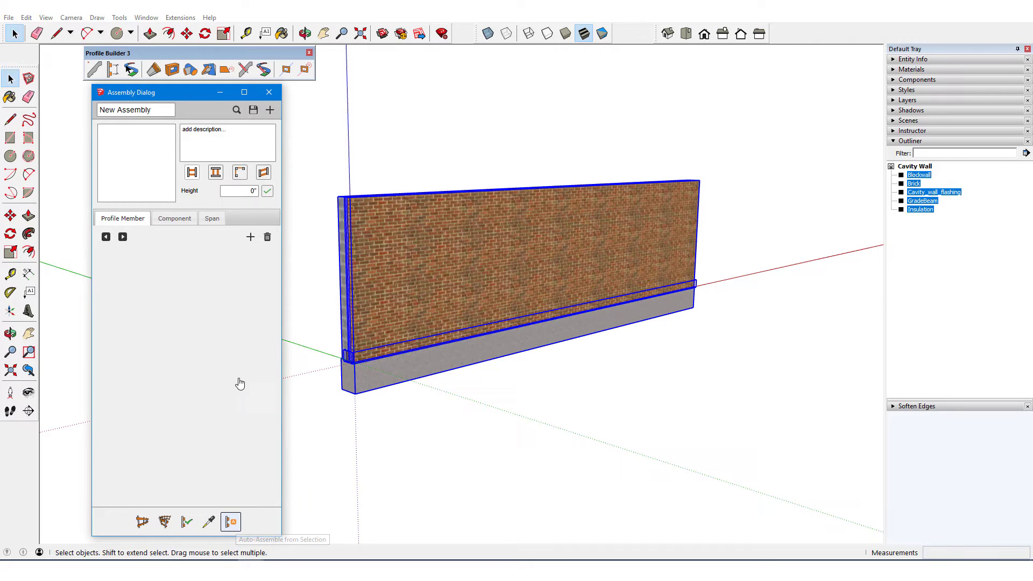
drag(153, 110, 69, 110)
text(Cavity Wall)
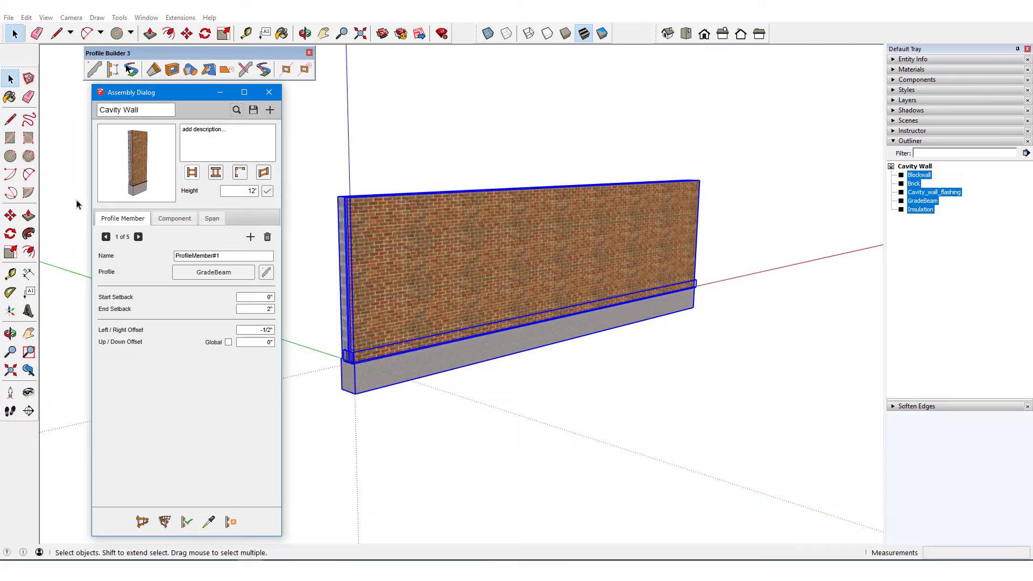
- Name the first three profile members of the Cavity Wall assembly Grade Beam, Flashing and Brick
click(139, 238)
click(139, 238)
click(138, 238)
click(138, 238)
click(139, 238)
triple_click(196, 256)
text(Grade Beam)
key(Return)
text(Flashing)
key(Return)
text(Brick)
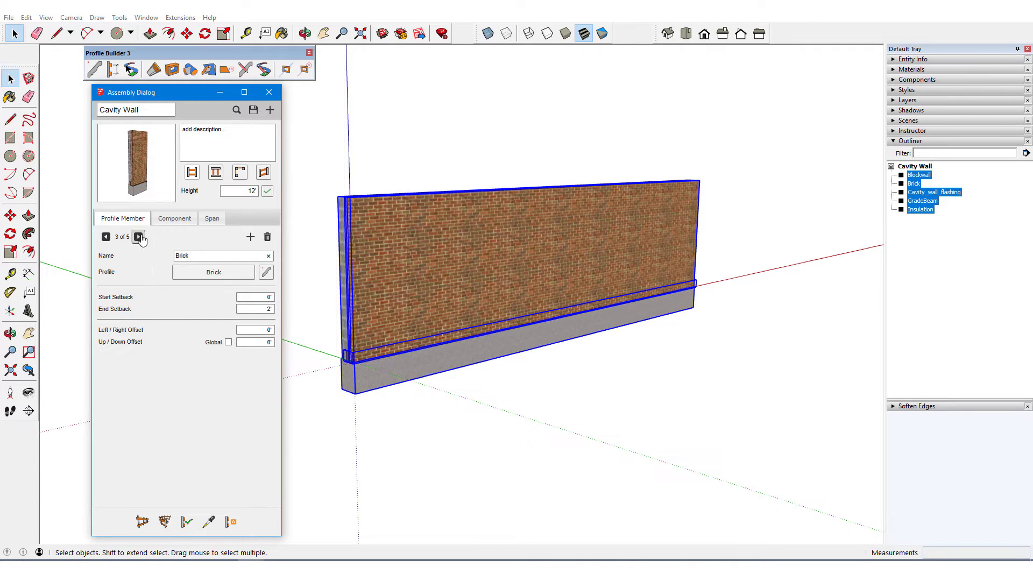
- Name the fourth profile member Insulation and the fifth Blockwall
click(139, 238)
drag(229, 258, 156, 261)
text(Insulation)
click(138, 237)
triple_click(229, 256)
text(Blockwall)
key(Return)
- Review the profile, offset and start setback settings of the Brick, Insulation and Flashing members against the near end of the wall
click(325, 417)
scroll(334, 398, up, 5)
middle_drag(334, 398, 429, 440)
click(106, 236)
click(106, 237)
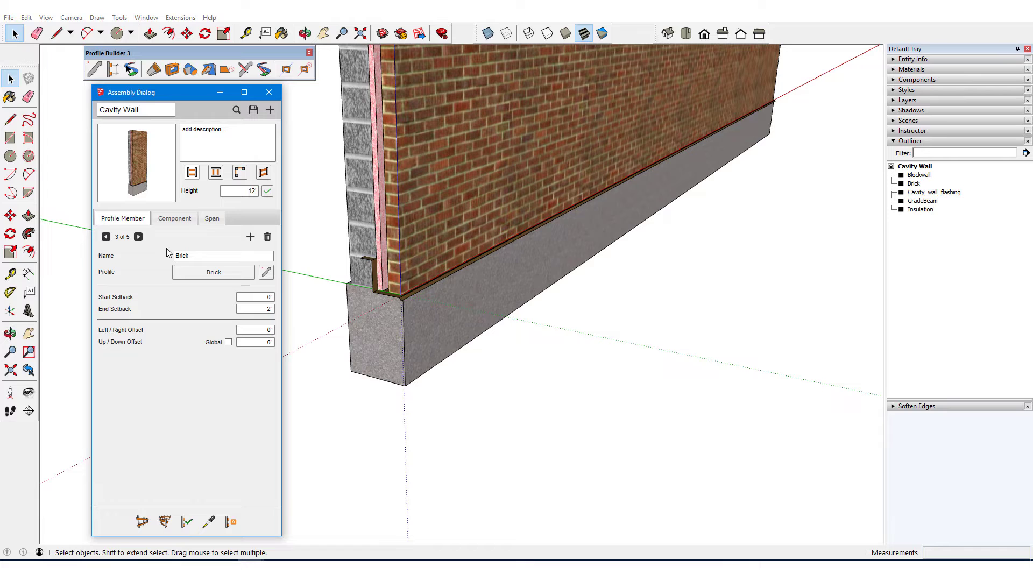
click(266, 274)
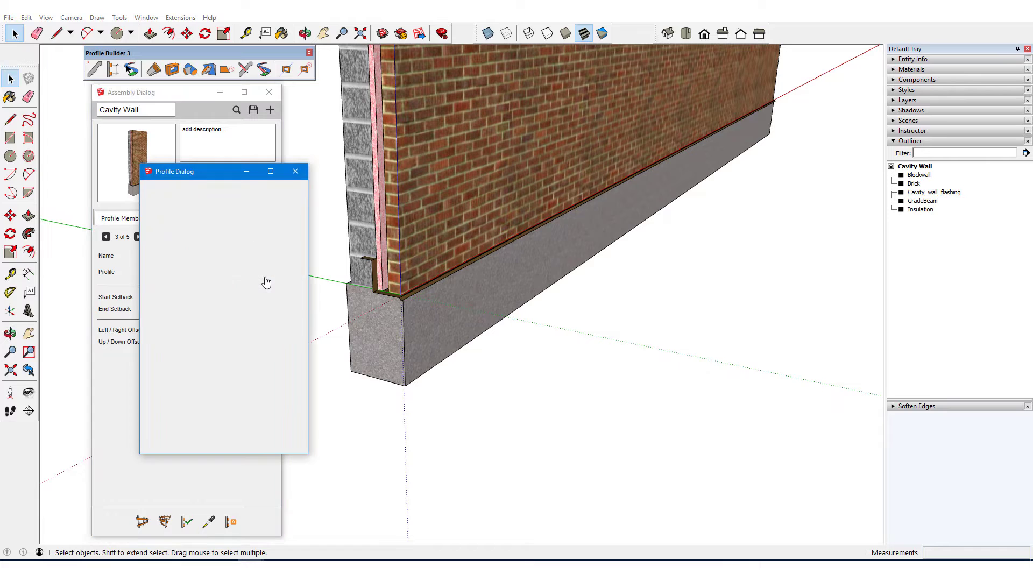
click(295, 171)
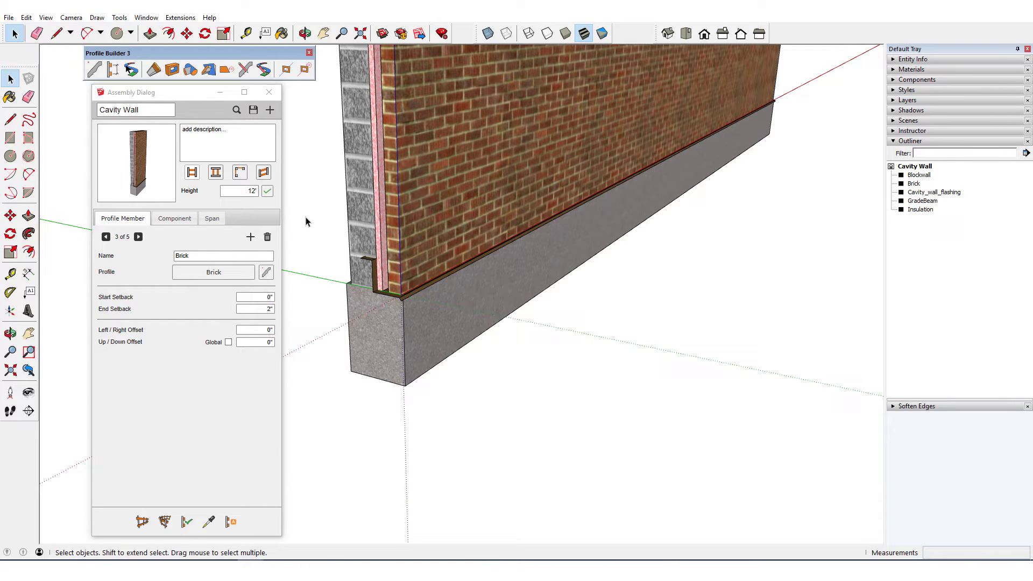
click(138, 237)
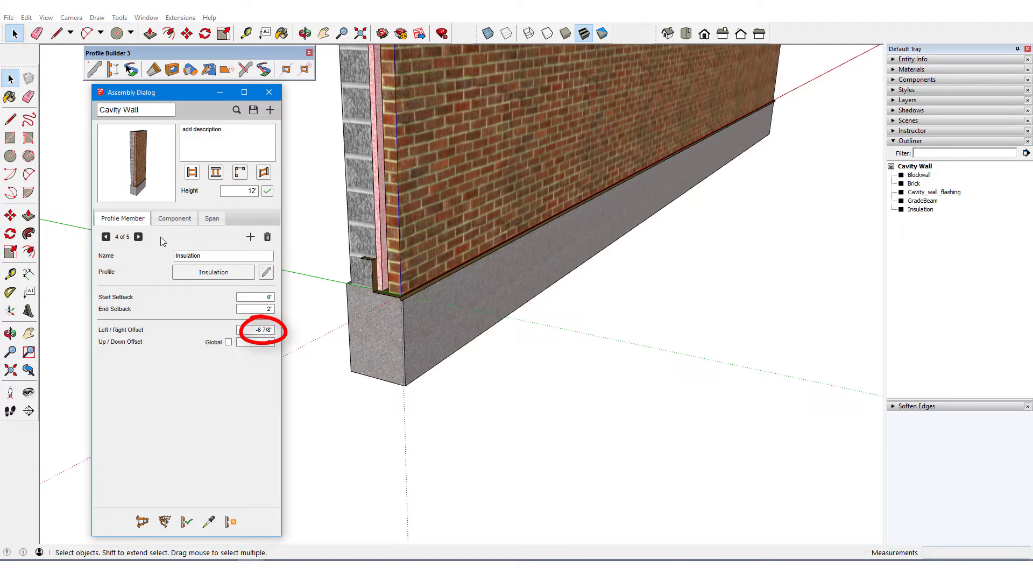
click(106, 237)
click(106, 236)
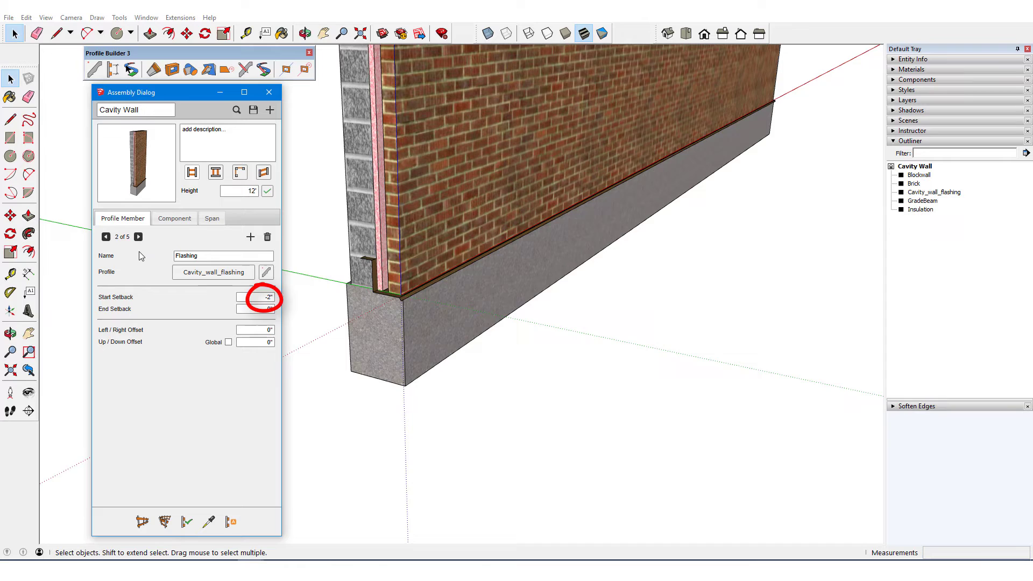
- Compare the end setbacks of the Flashing, Brick, Insulation and Blockwall members with the far end of the wall
mouse_move(530, 298)
middle_down()
mouse_move(462, 302)
mouse_move(455, 293)
middle_up()
scroll(455, 291, down, 5)
middle_drag(544, 266, 309, 216)
scroll(713, 250, up, 5)
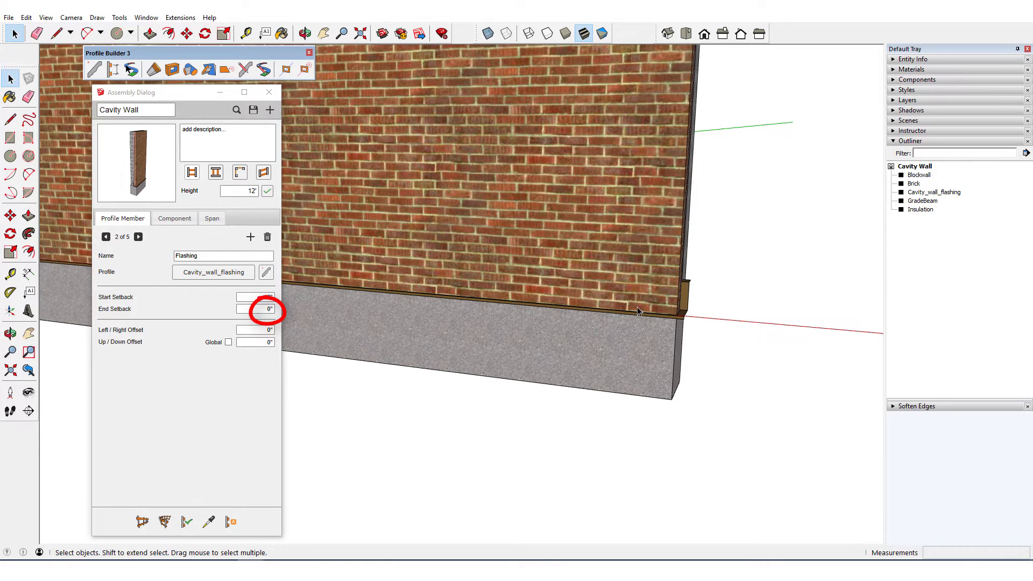
click(138, 237)
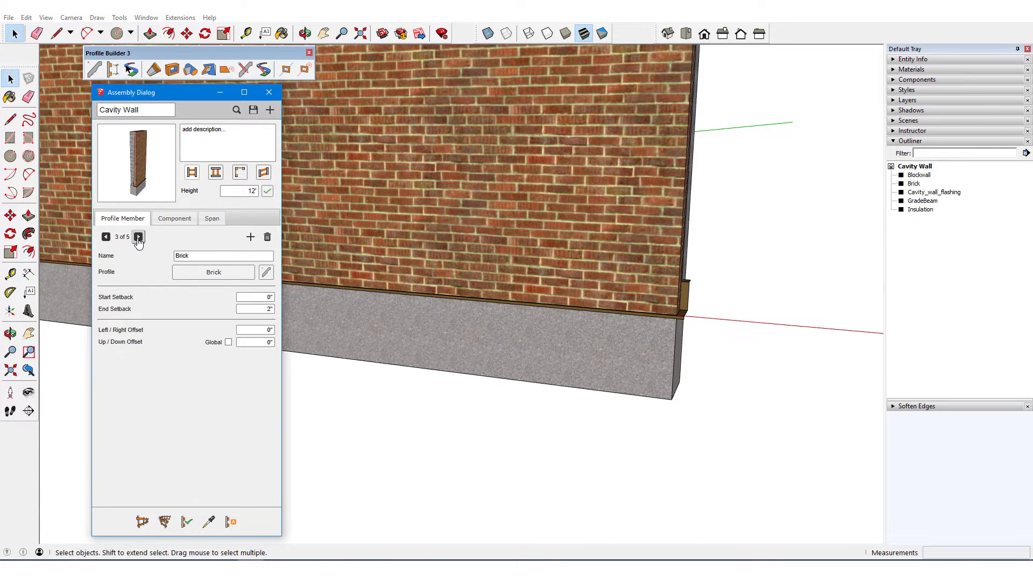
click(137, 238)
click(138, 238)
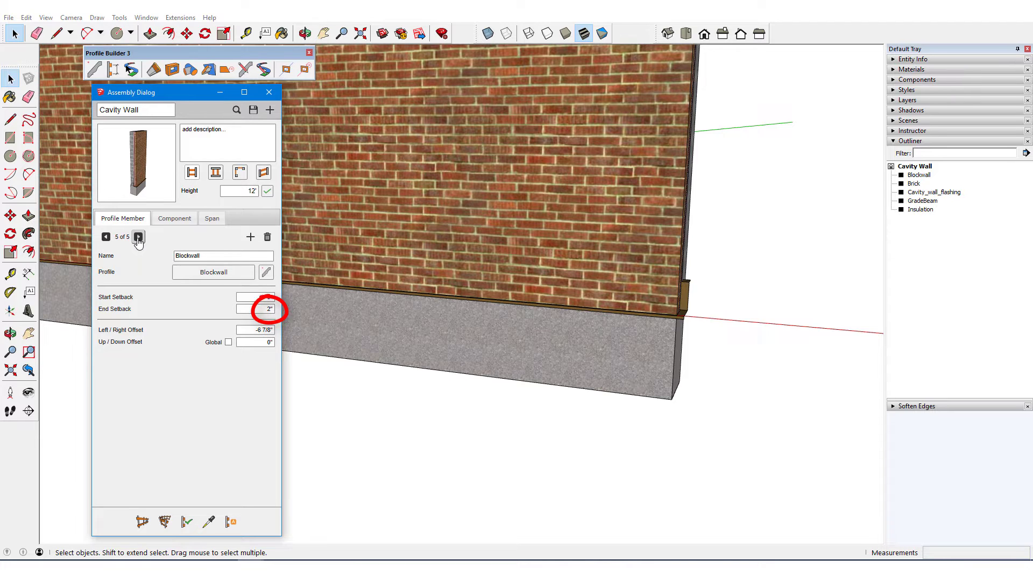
- Set the end setback to -2" for the Flashing member and 0" for the other members of the assembly
click(138, 238)
click(137, 238)
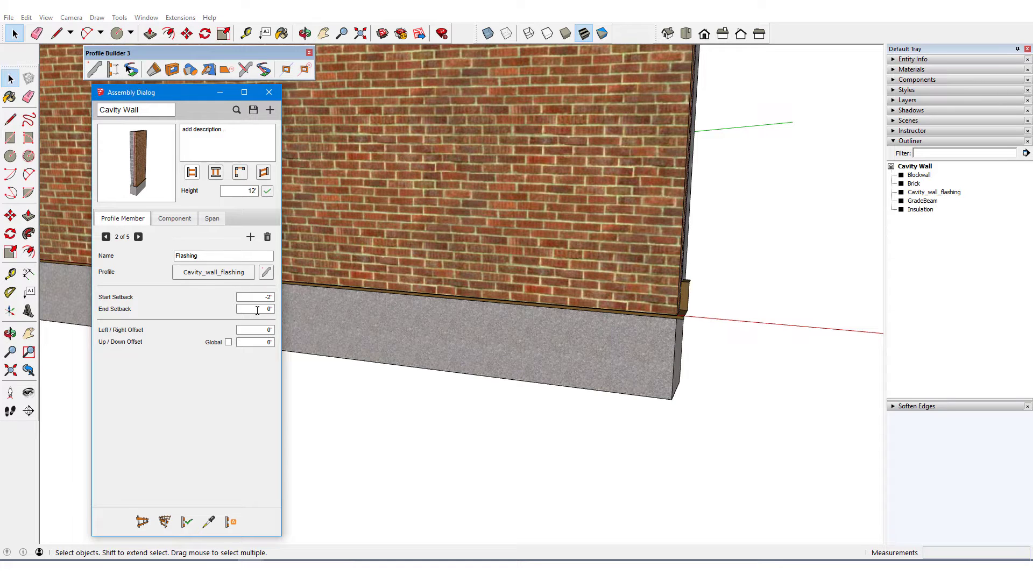
text(-2)
click(139, 237)
click(139, 237)
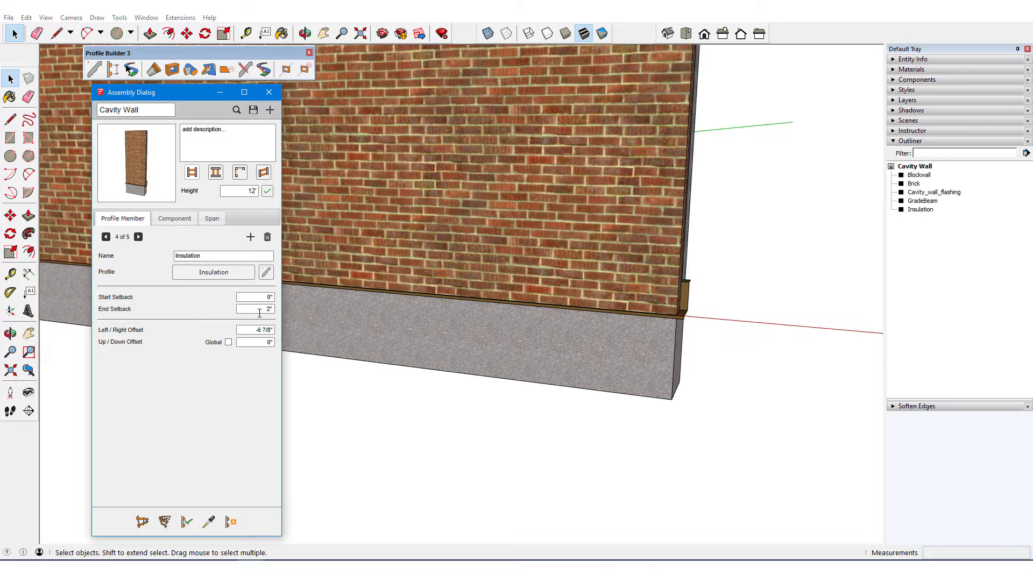
click(138, 237)
click(138, 237)
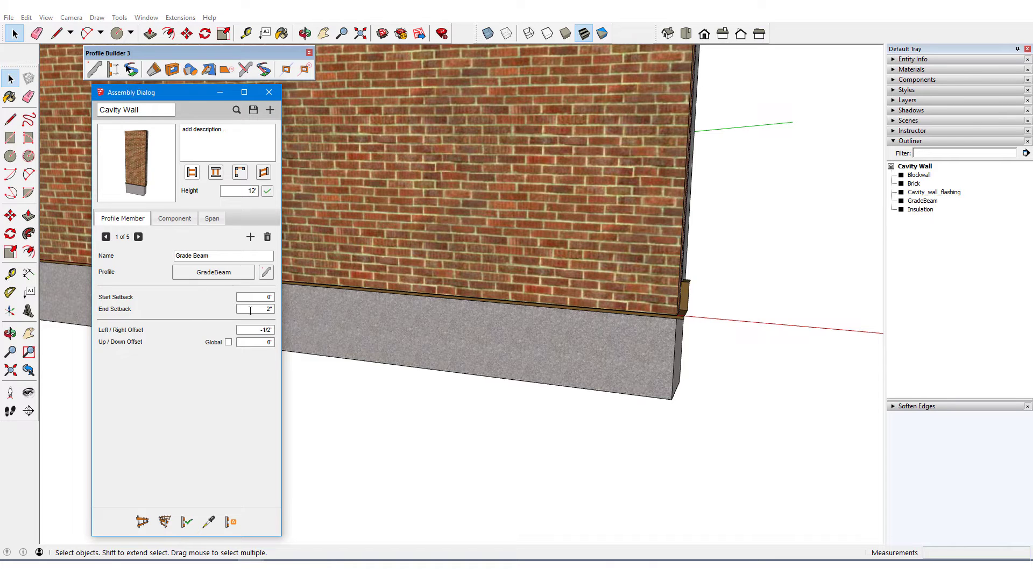
click(138, 236)
- Build a U-shaped Cavity Wall assembly with three segments in front of the original wall and check its ends
scroll(596, 247, down, 10)
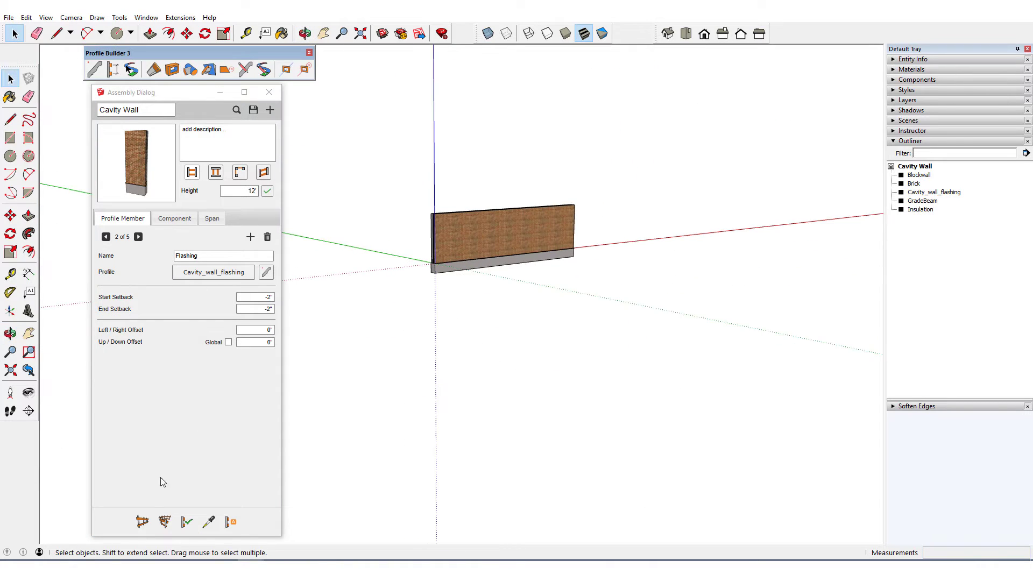
click(142, 522)
click(444, 330)
click(564, 318)
click(670, 338)
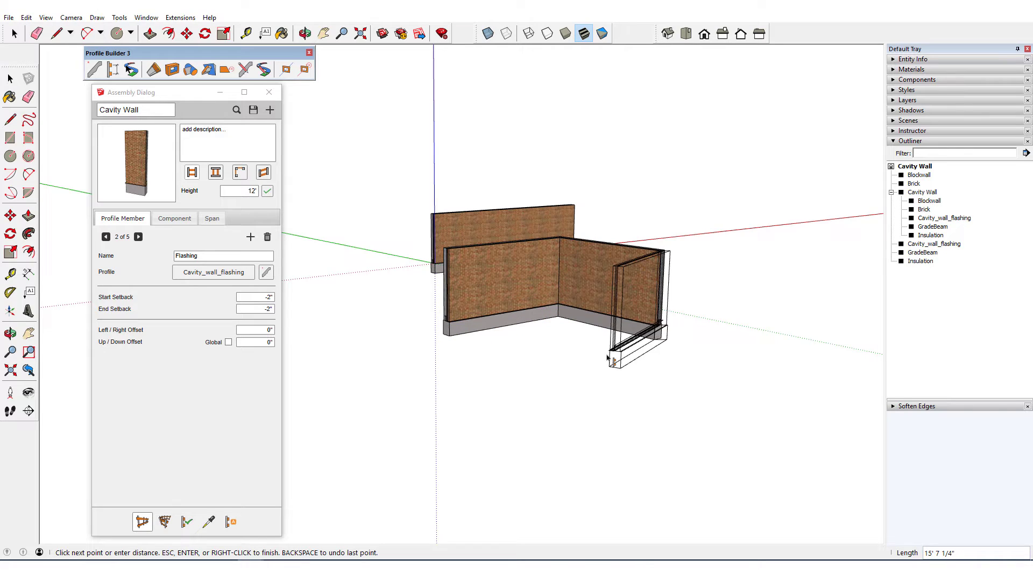
click(574, 355)
key(space)
middle_drag(511, 384, 571, 405)
scroll(576, 377, up, 6)
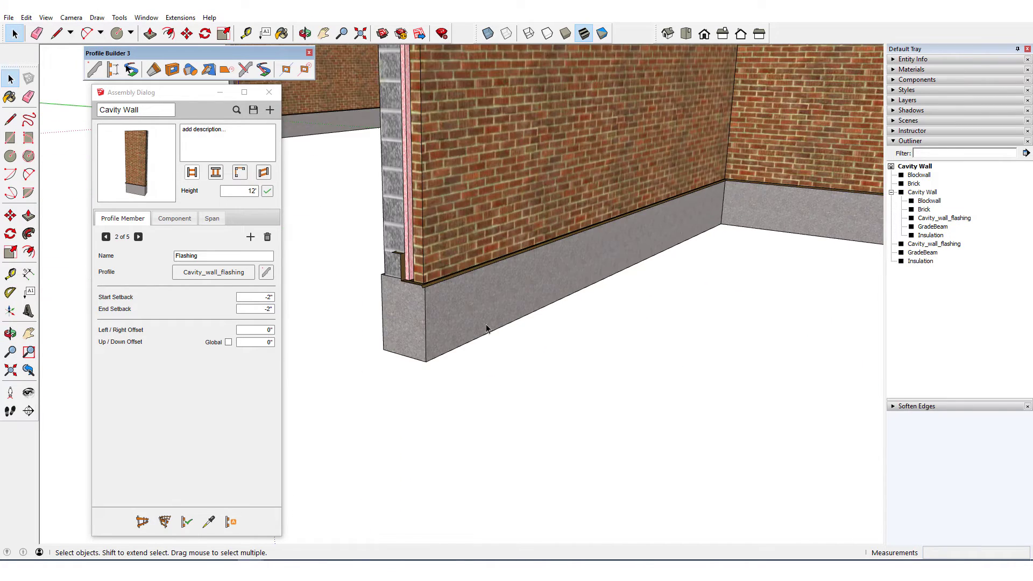
scroll(433, 301, down, 4)
scroll(768, 356, up, 3)
scroll(768, 355, down, 5)
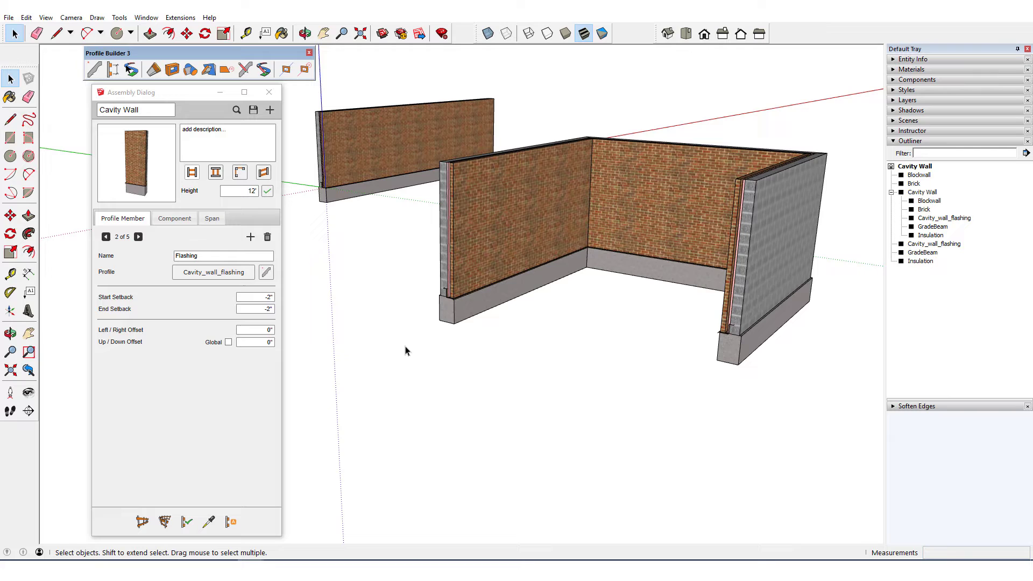
- Set the Grade Beam's start and end setbacks to -6" and apply the changes to the U-shaped wall
click(106, 236)
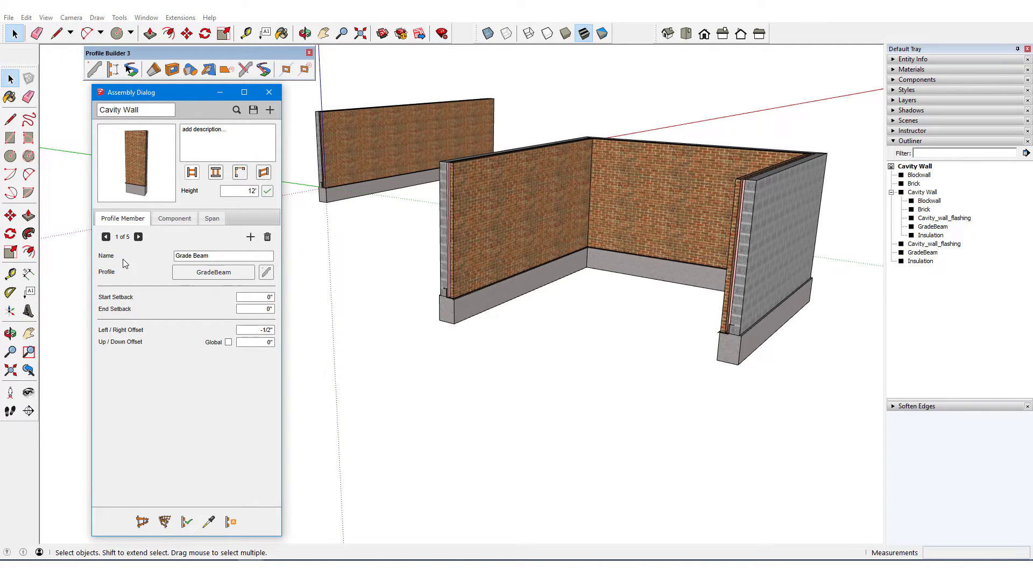
drag(261, 297, 298, 300)
text(--6)
key(Tab)
text(-6)
key(Tab)
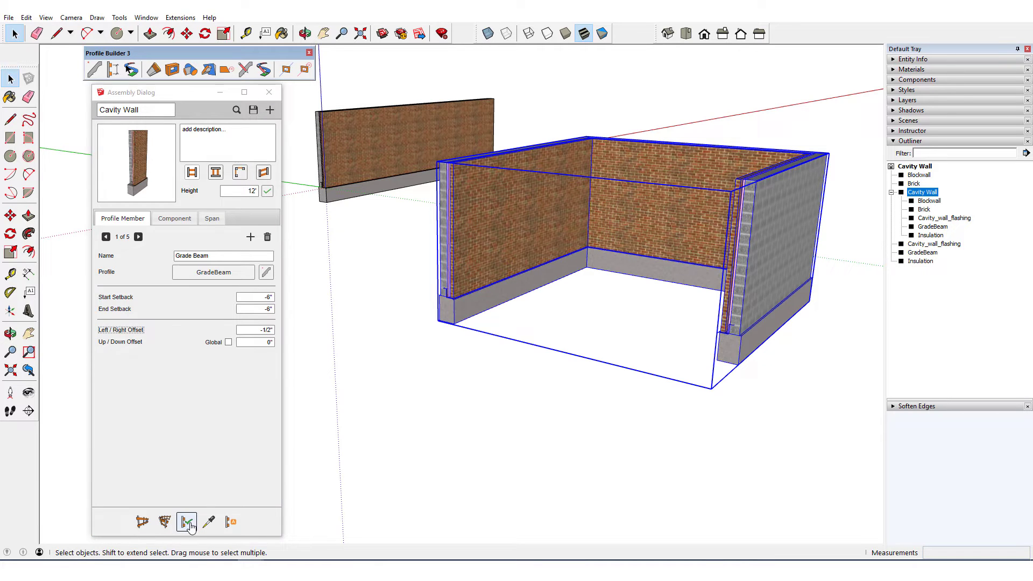
click(399, 385)
scroll(399, 385, up, 5)
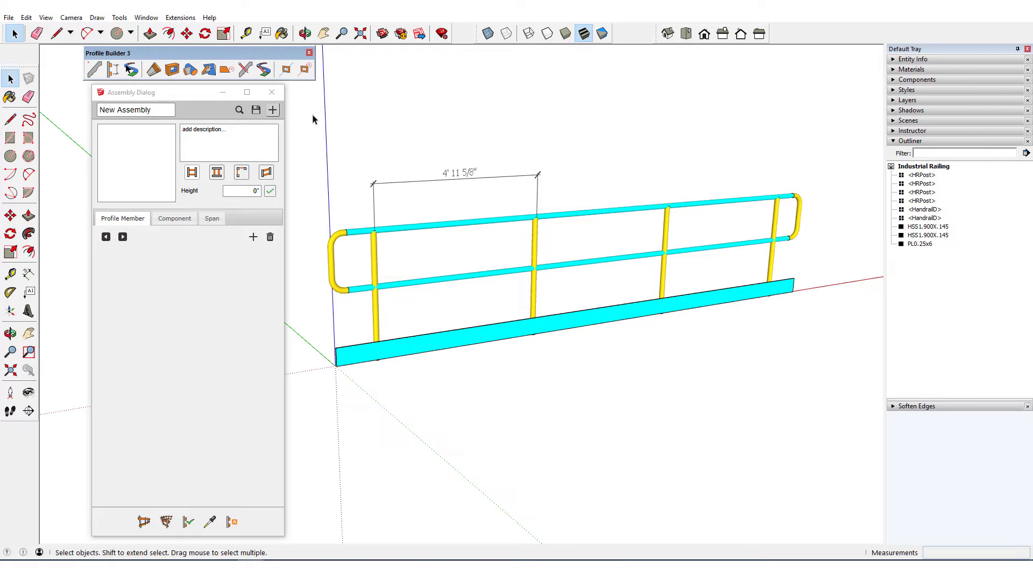
- Auto-assemble all parts of the industrial railing into a new assembly and name it Fence
drag(311, 115, 835, 391)
click(272, 110)
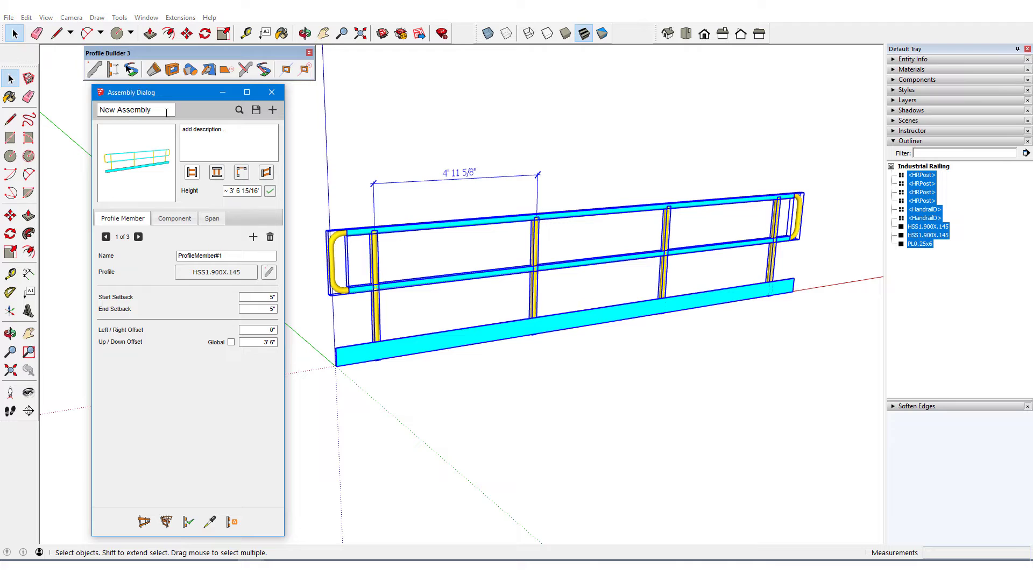
drag(157, 110, 96, 118)
text(Fence)
- Name the railing's profile members Top Rail, Bottom Rail and Kick Plate
triple_click(229, 256)
text(Top Rail)
click(139, 237)
click(139, 237)
text(Bottom Rail)
click(106, 237)
click(193, 257)
text(Kick Plate)
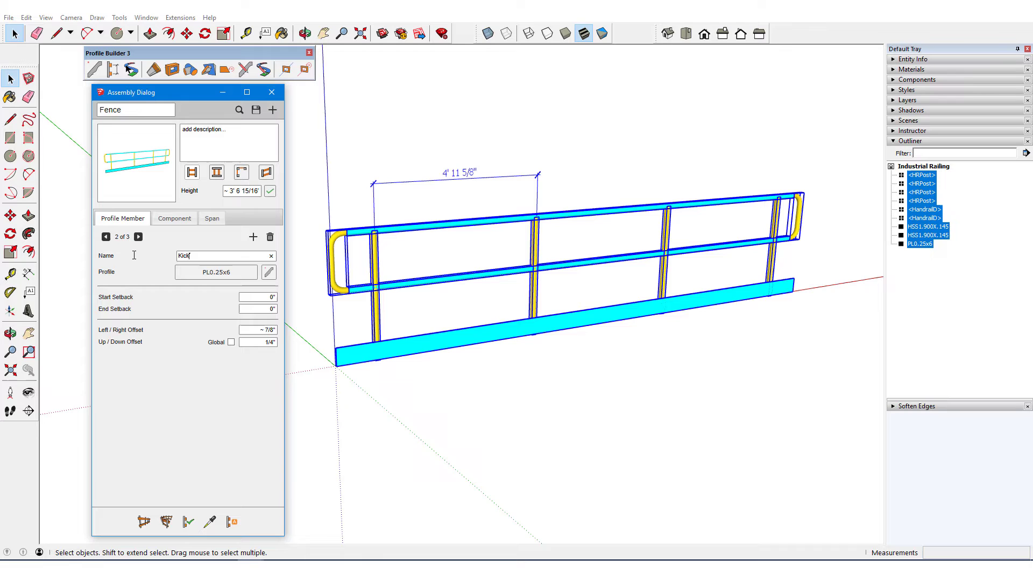
- Name the HRPost component Post and set its spacing to a maximum of 5'
click(173, 219)
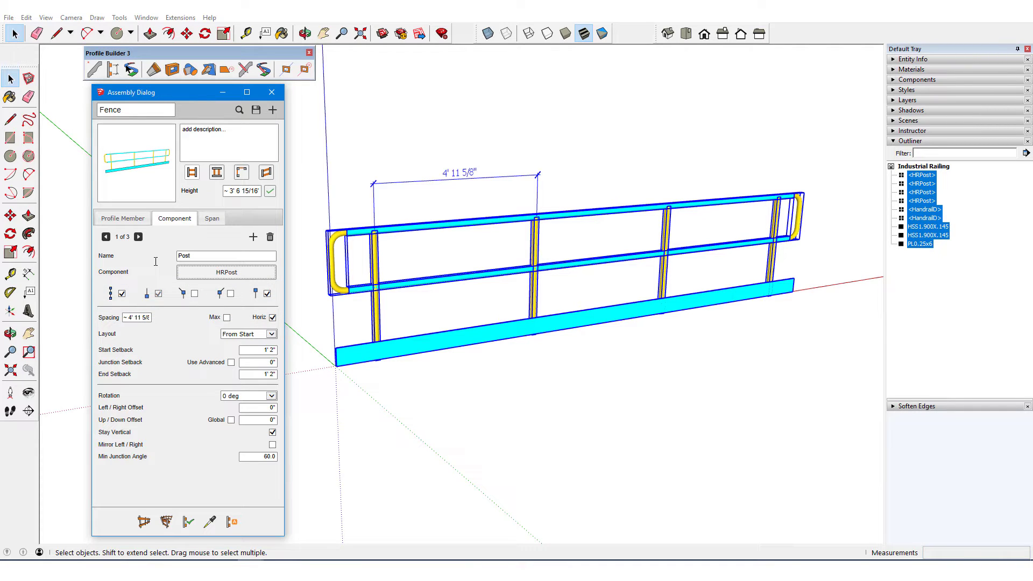
triple_click(133, 317)
text(5)
click(227, 318)
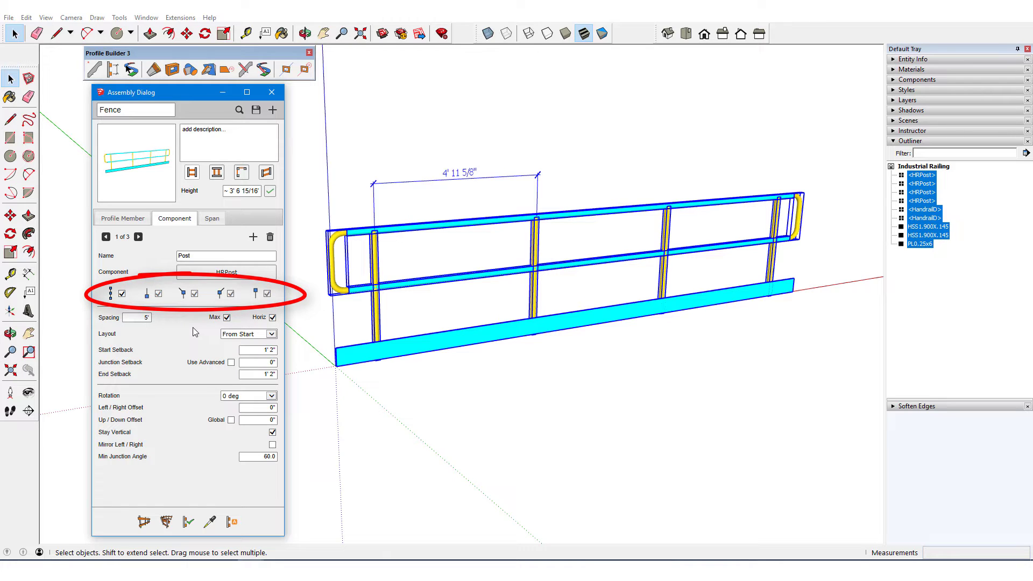
- Name the two HandrailD components End Rail and Start Rail, matching their placement at the assembly's end and start
click(138, 237)
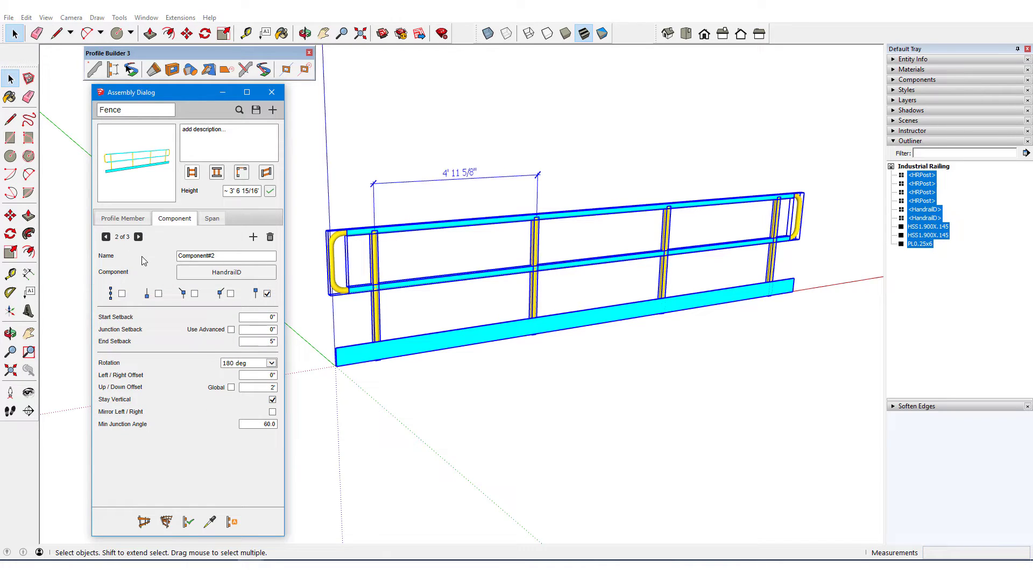
double_click(183, 257)
text(End Rail)
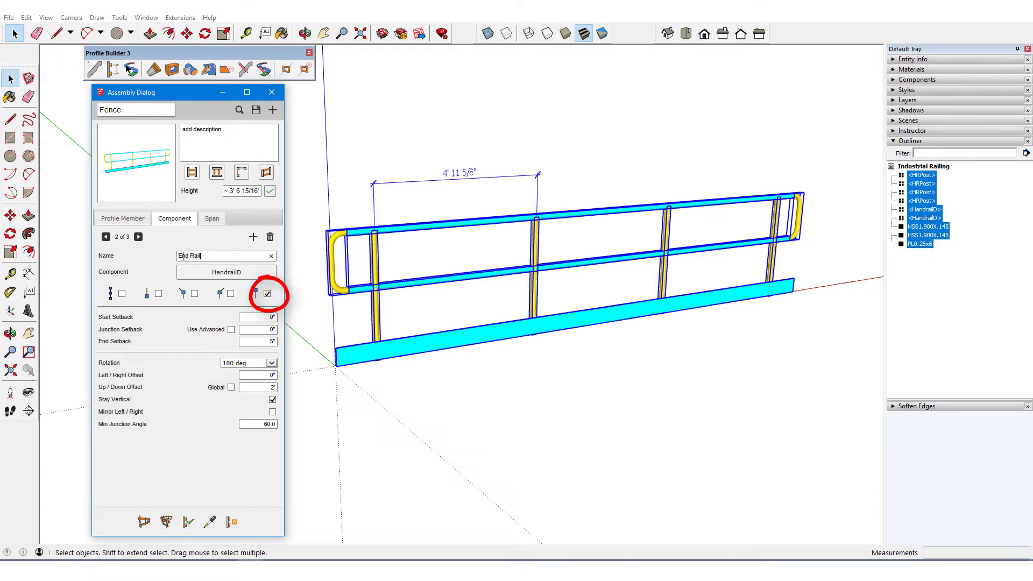
click(138, 236)
double_click(194, 256)
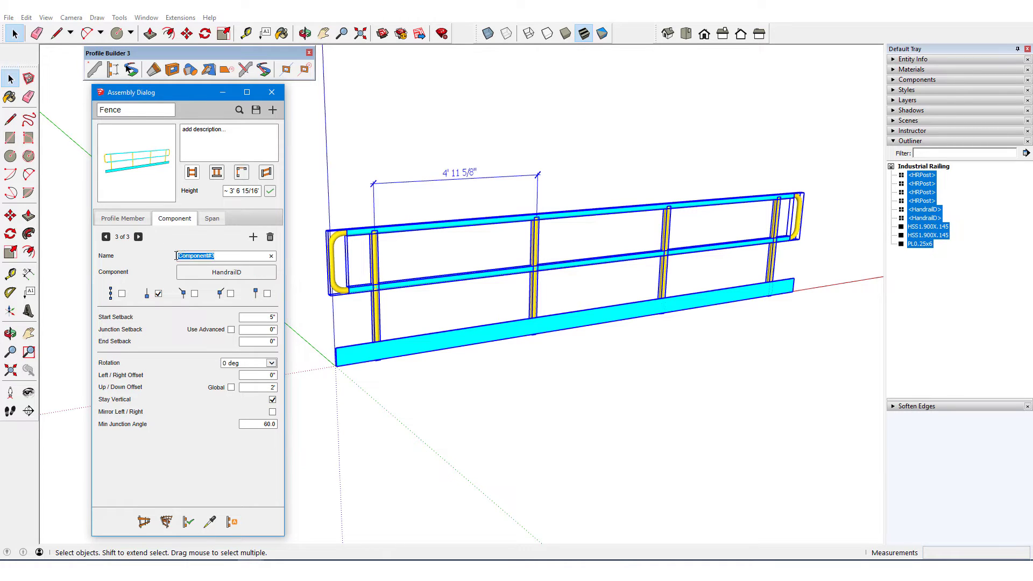
text(Start Rail)
- Build a U-shaped Fence assembly with three segments in front of the original railing
click(144, 521)
middle_drag(344, 360, 388, 369)
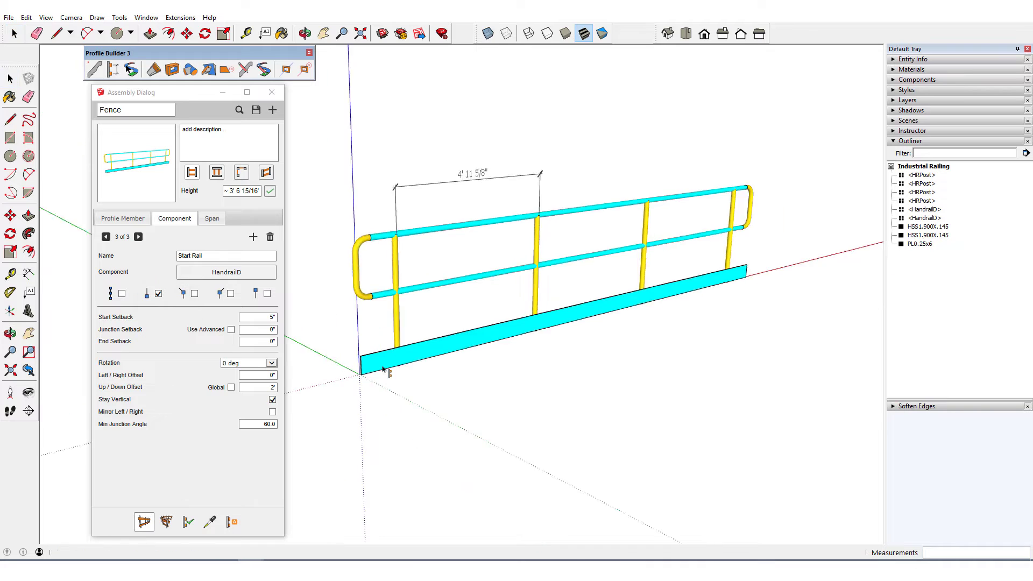
scroll(388, 323, down, 5)
middle_drag(415, 334, 433, 351)
click(433, 351)
click(571, 290)
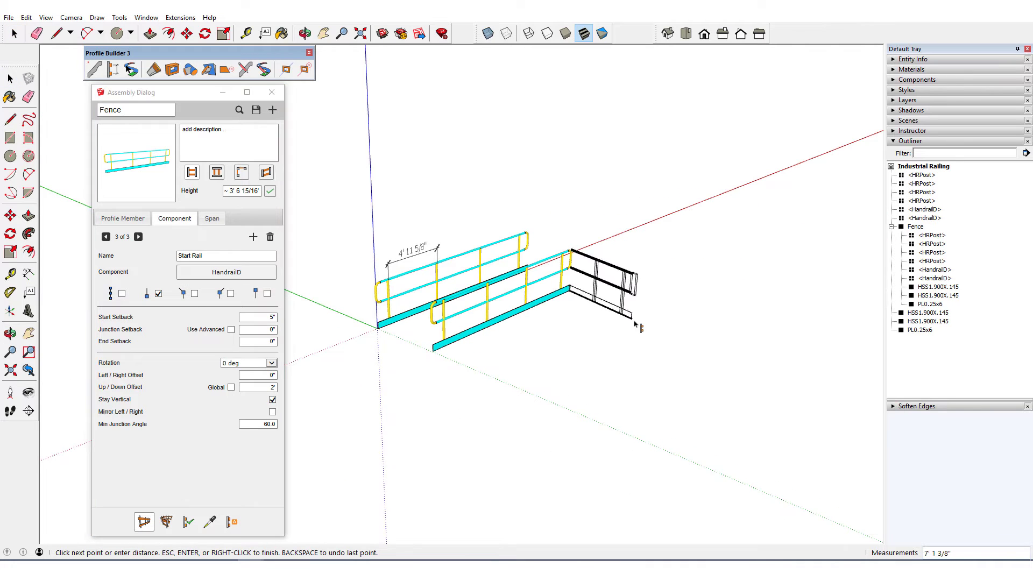
click(678, 323)
click(601, 378)
key(space)
middle_drag(608, 419, 669, 427)
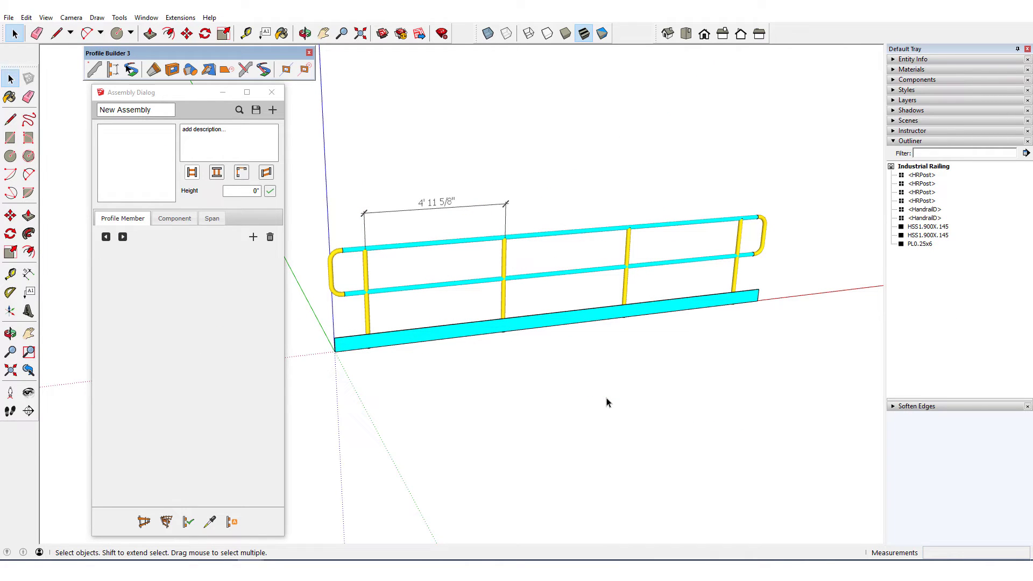
- Move the railing's second post about 3 3/4" toward the first post
click(503, 301)
key(m)
click(507, 350)
click(498, 350)
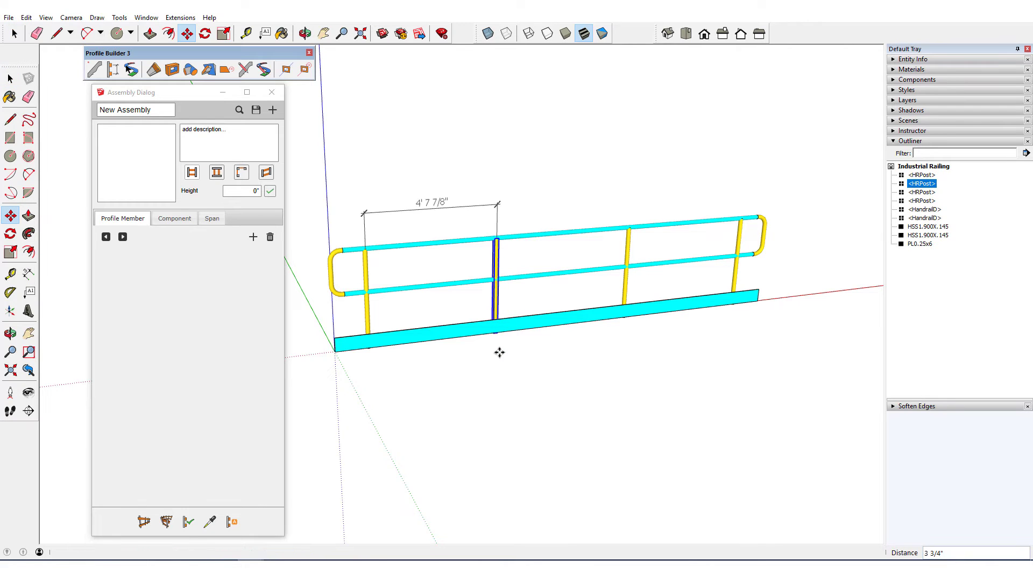
key(space)
- Auto-assemble all parts of the railing with the shifted post into a new assembly
drag(303, 128, 804, 402)
click(231, 522)
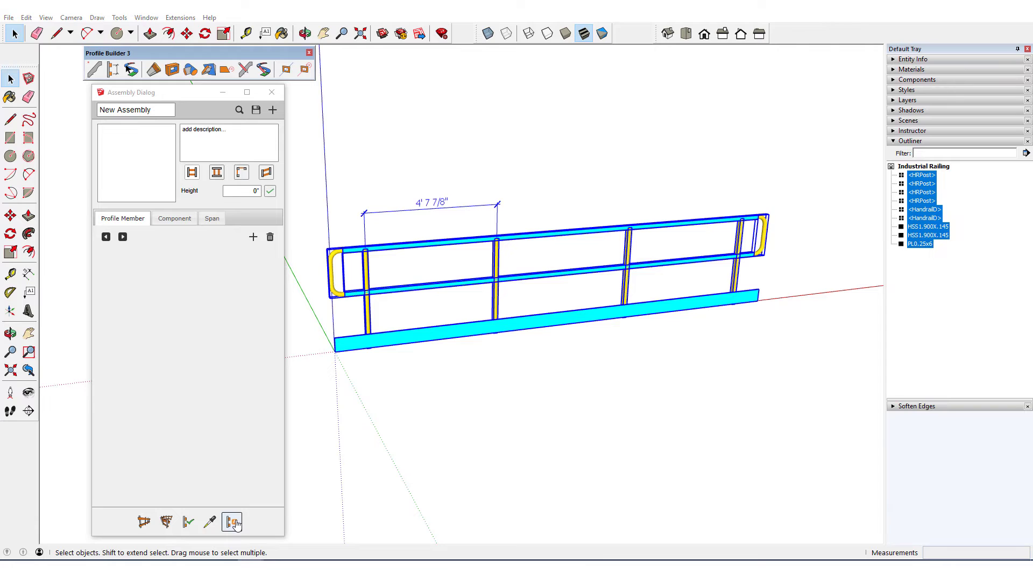
click(361, 384)
- Build the new railing assembly along a four-segment path beside the original and check its post layout
middle_drag(362, 385, 427, 289)
scroll(427, 288, down, 3)
click(144, 522)
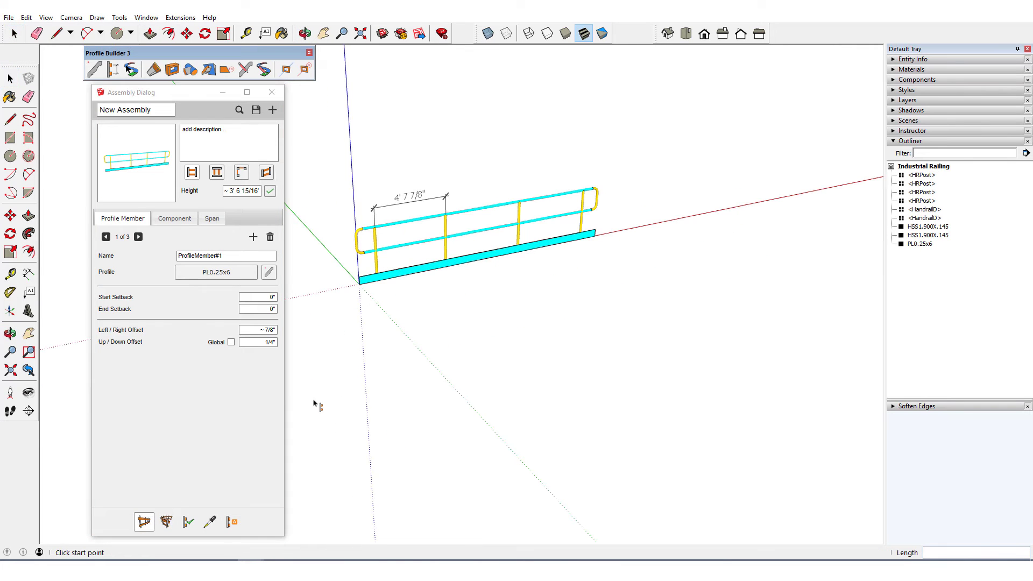
click(398, 325)
click(678, 257)
scroll(544, 273, down, 3)
middle_drag(545, 272, 646, 272)
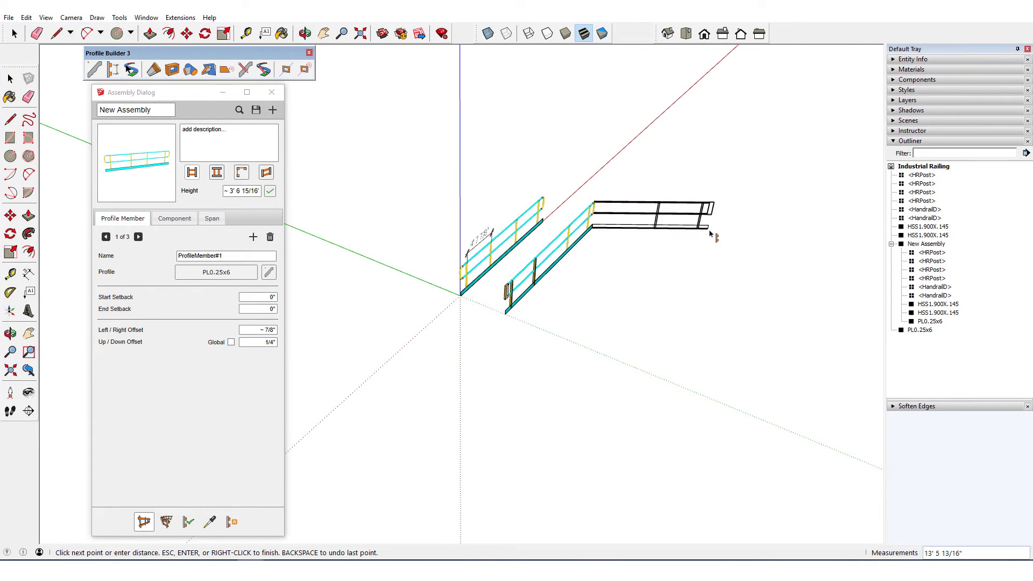
click(713, 233)
click(775, 285)
click(789, 359)
key(space)
middle_drag(789, 359, 876, 357)
scroll(833, 344, up, 2)
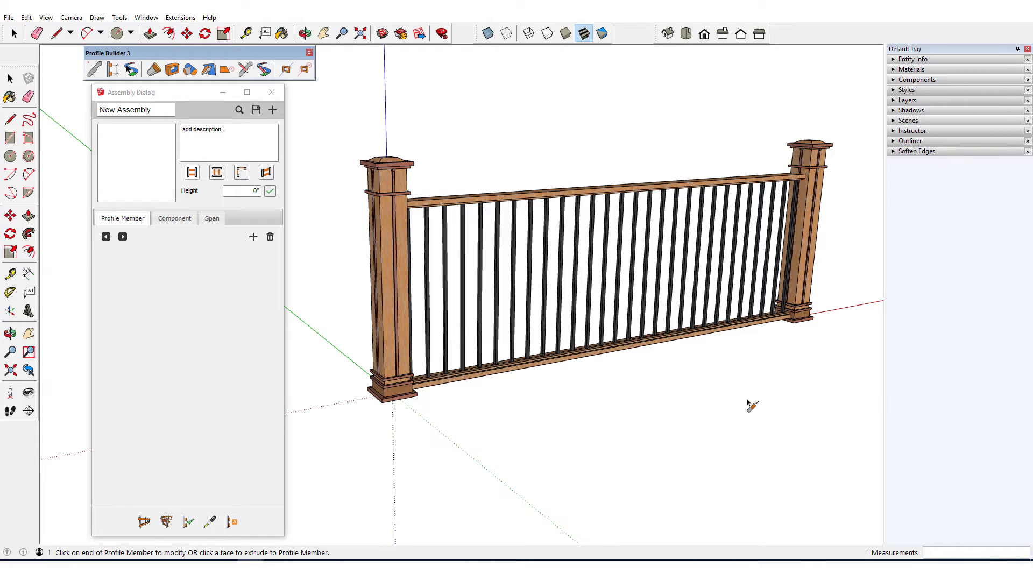
- Show the wooden fence in X-ray and shorten the start ends of its top and bottom rails to the start post's face
key(x)
middle_drag(546, 154, 302, 203)
scroll(302, 203, up, 4)
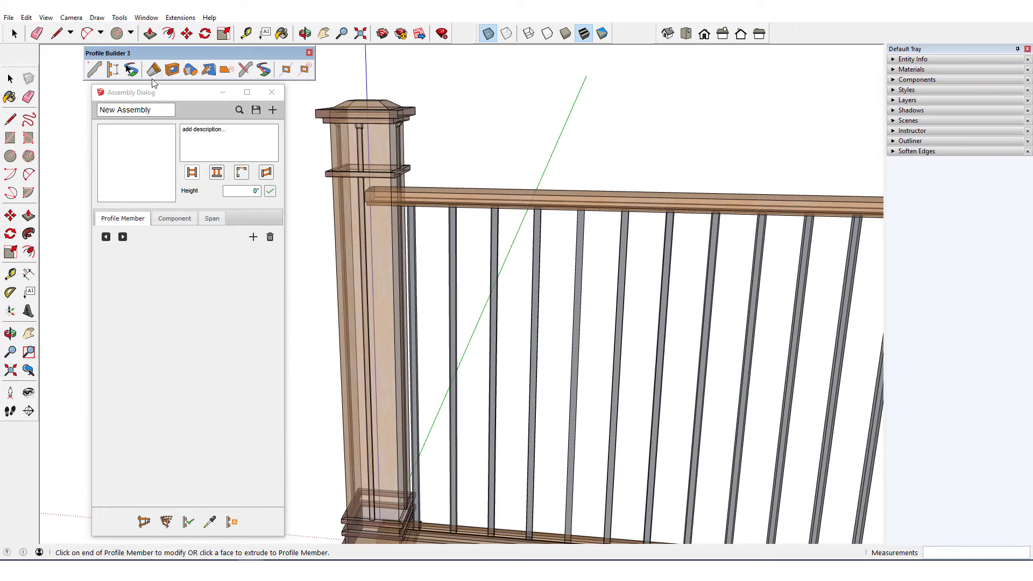
click(416, 198)
click(404, 207)
scroll(403, 210, down, 3)
scroll(414, 404, up, 5)
click(431, 339)
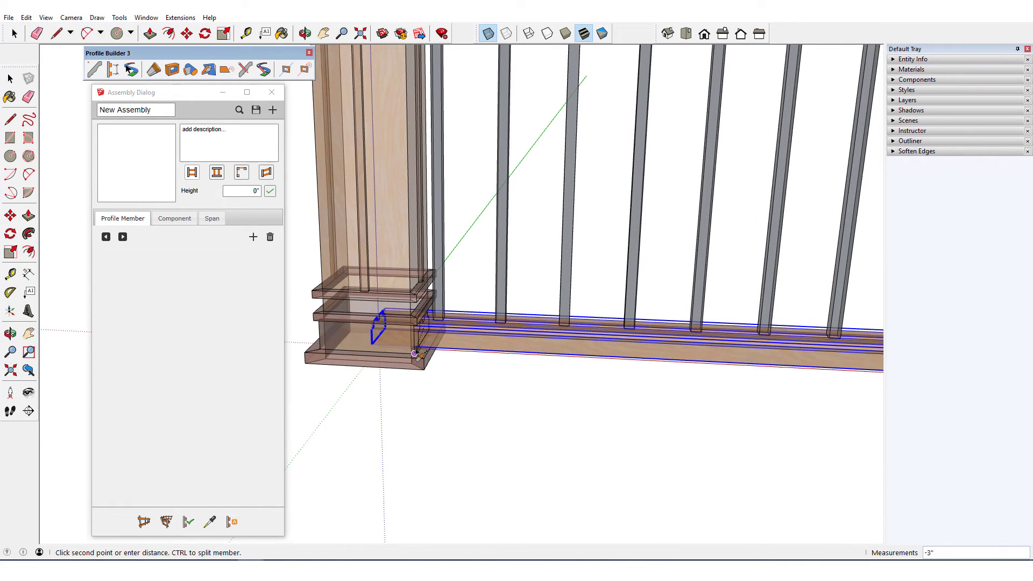
click(414, 353)
- Shorten the far ends of the bottom and top rails to the end post's face
scroll(377, 339, down, 5)
scroll(689, 328, up, 5)
middle_drag(565, 323, 714, 337)
click(705, 339)
click(681, 347)
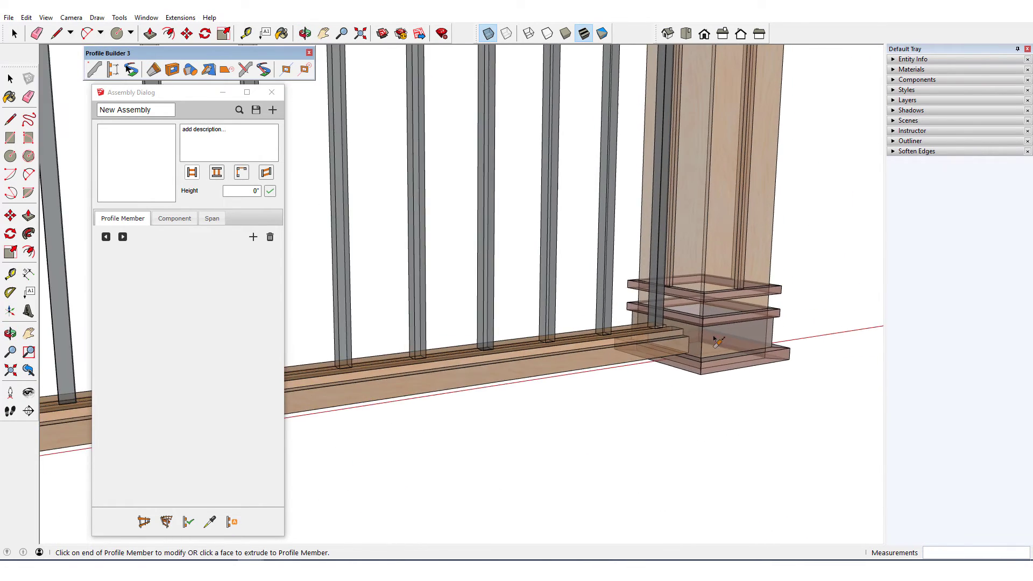
scroll(718, 342, down, 8)
scroll(715, 219, up, 8)
click(705, 219)
scroll(732, 271, up, 1)
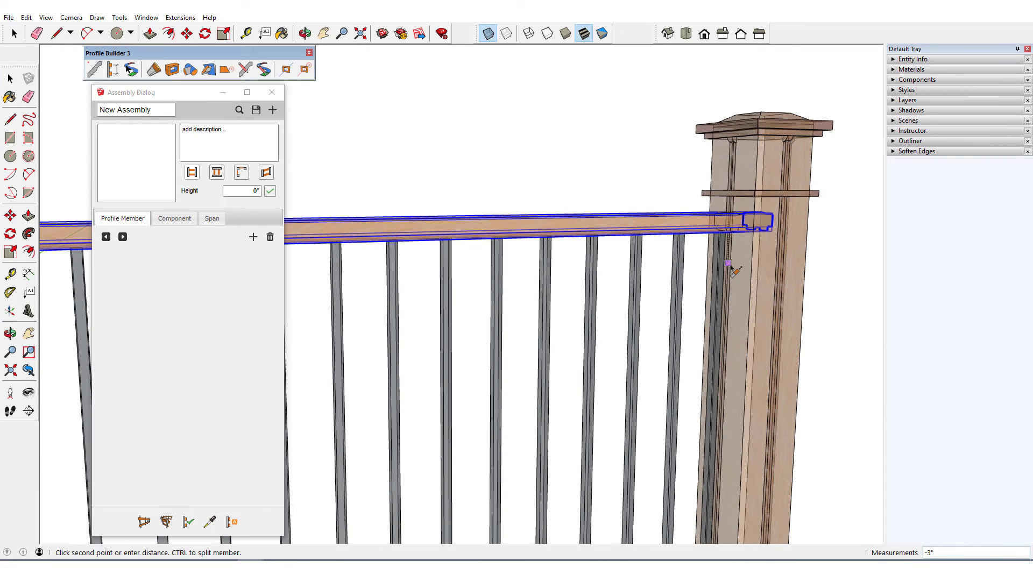
click(730, 265)
scroll(592, 269, down, 6)
key(space)
- Auto-assemble all parts of the wooden fence into a new assembly and name it Rail Fence
drag(313, 129, 819, 412)
click(232, 522)
click(107, 110)
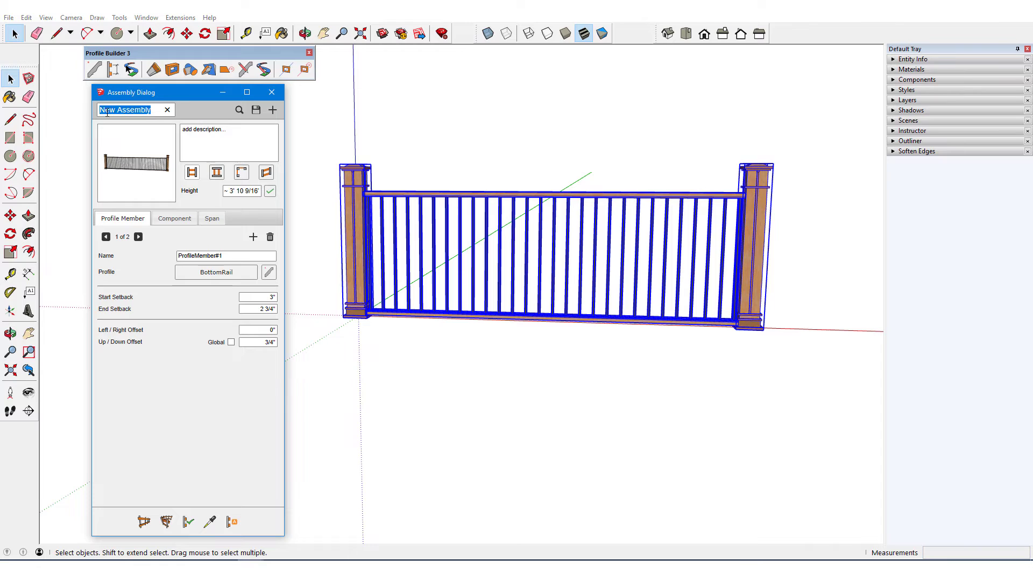
text(Rail Fence)
key(Return)
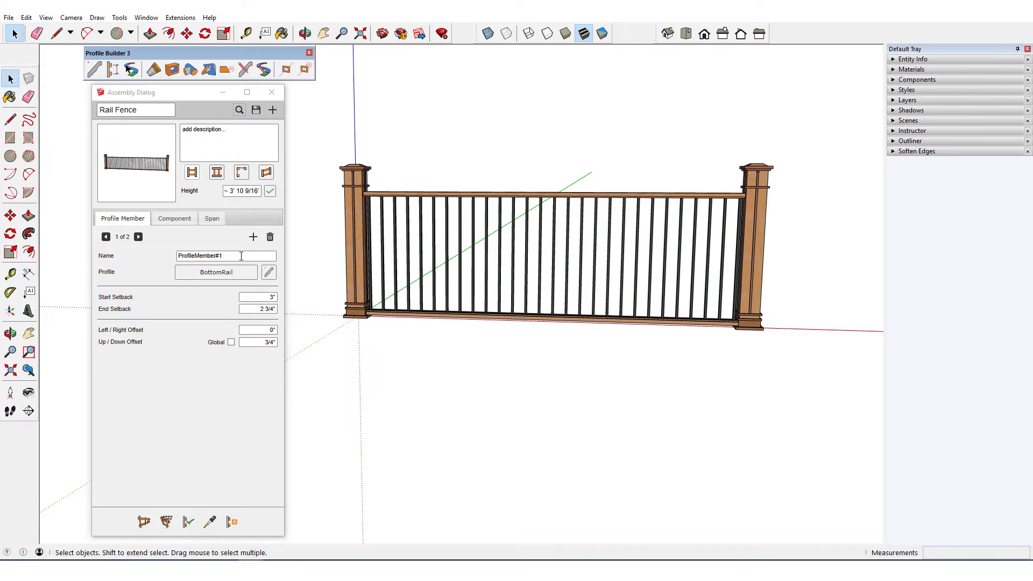
drag(241, 256, 181, 255)
text(Bottom Rail)
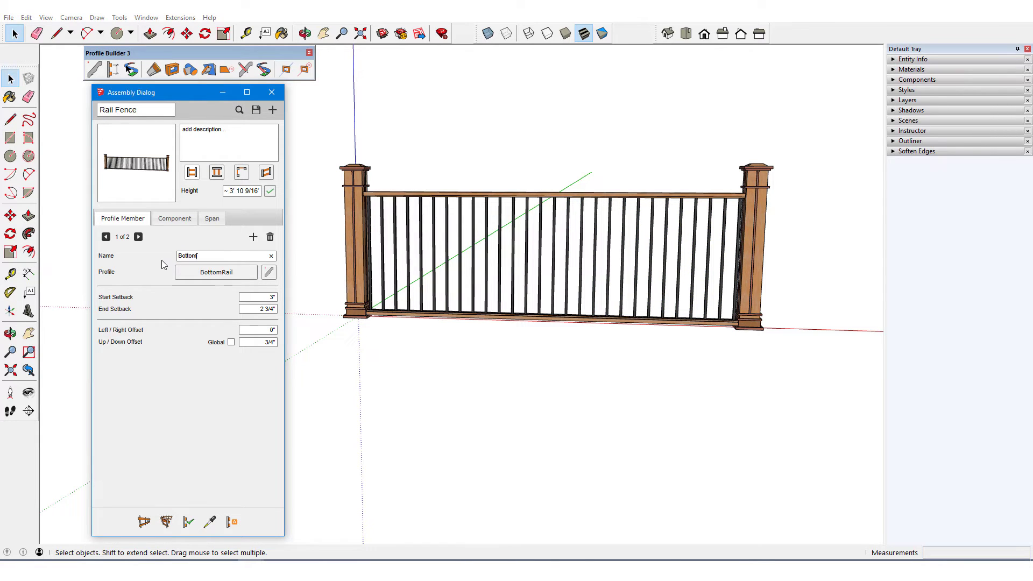
click(138, 236)
drag(218, 257, 162, 255)
text(Top Rail)
key(Tab)
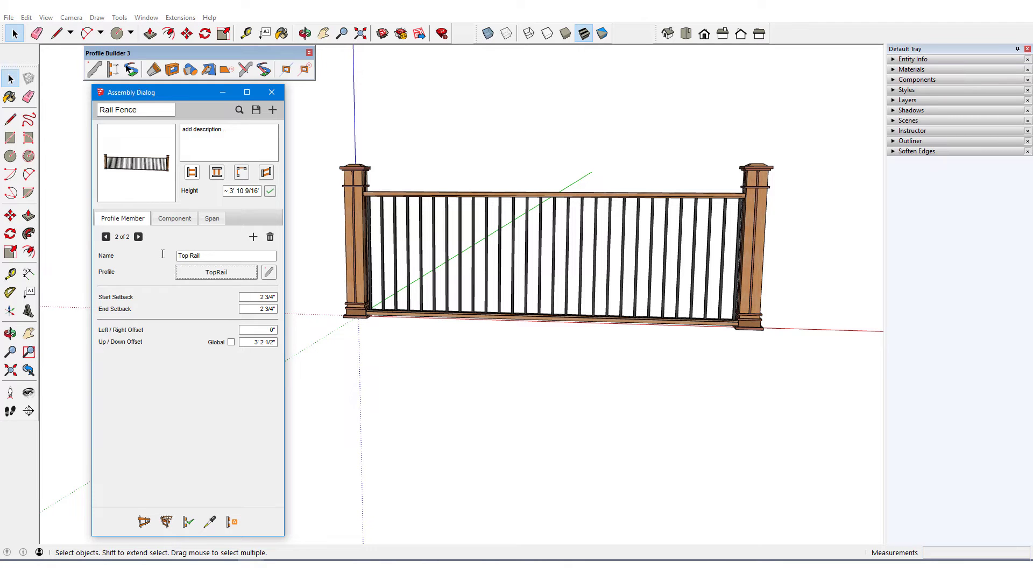
- Name the Spindle1 component Spindle and set its end setback to 4"
click(172, 224)
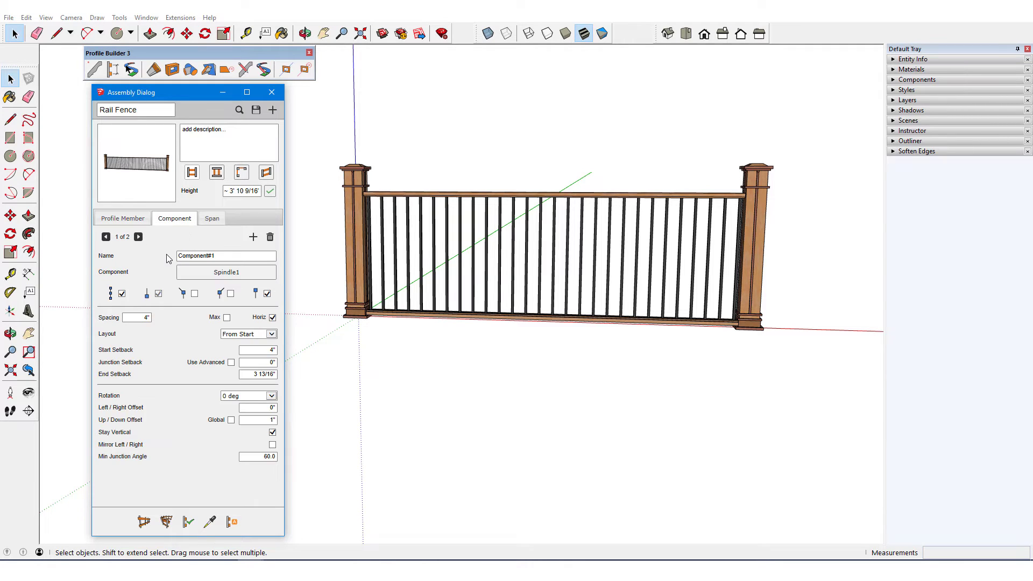
drag(234, 255, 180, 256)
text(Spindle)
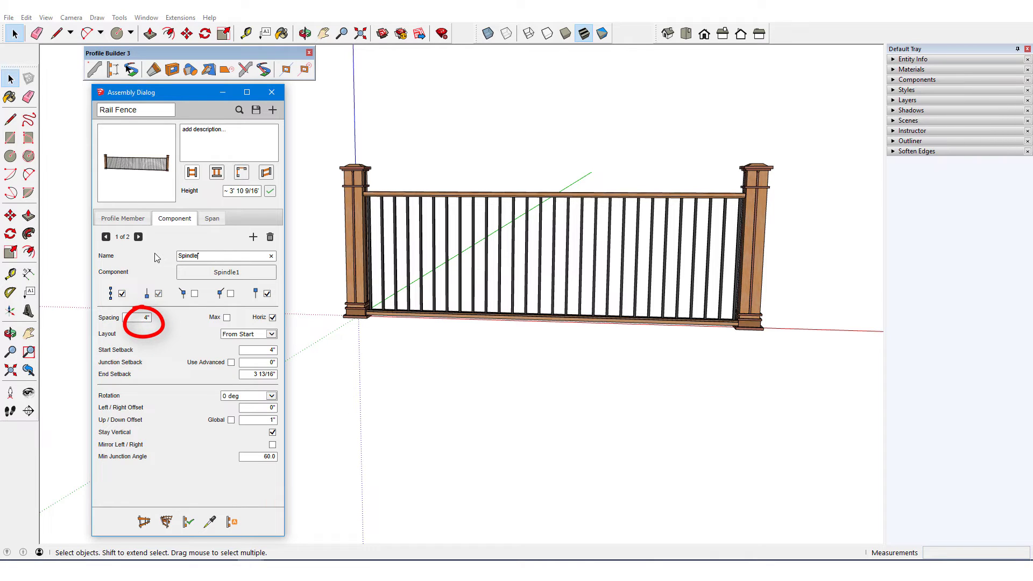
click(248, 374)
text(4)
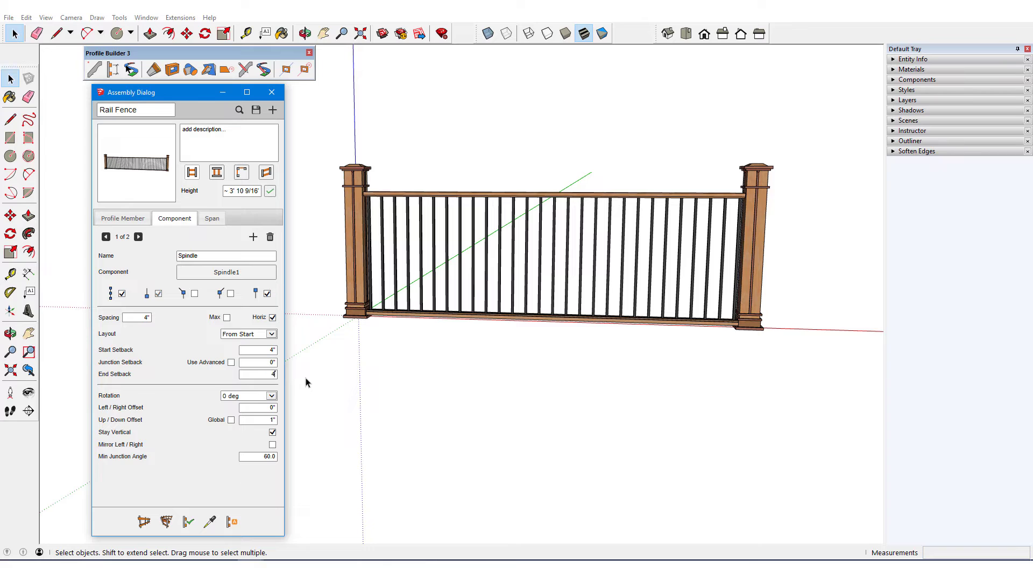
- Name the assembly's second component End Post
click(139, 236)
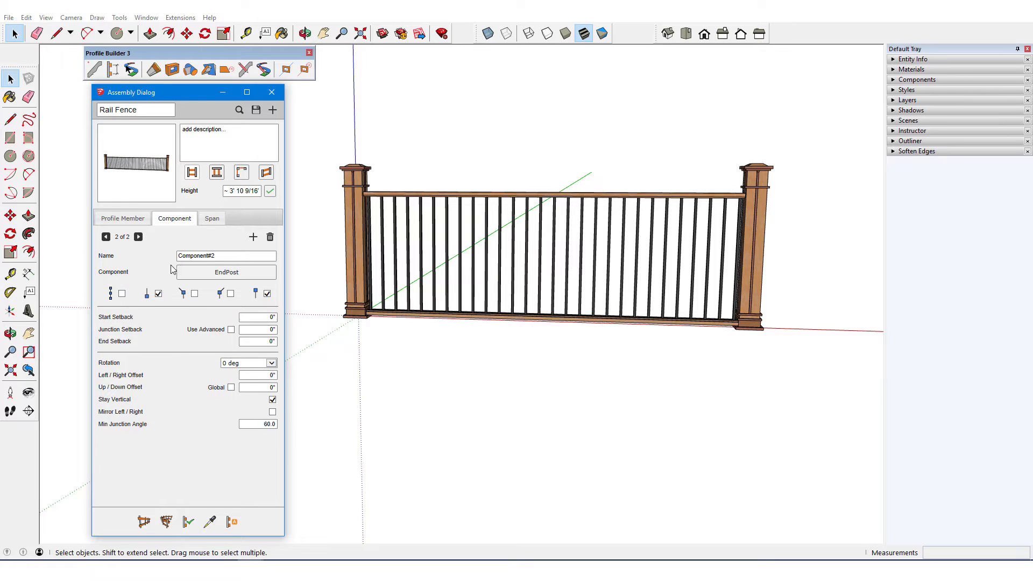
text(End Post)
key(Tab)
- Build a zigzag Rail Fence assembly with four segments in front of the original fence
middle_drag(474, 269, 598, 277)
scroll(409, 183, down, 4)
middle_drag(420, 226, 457, 258)
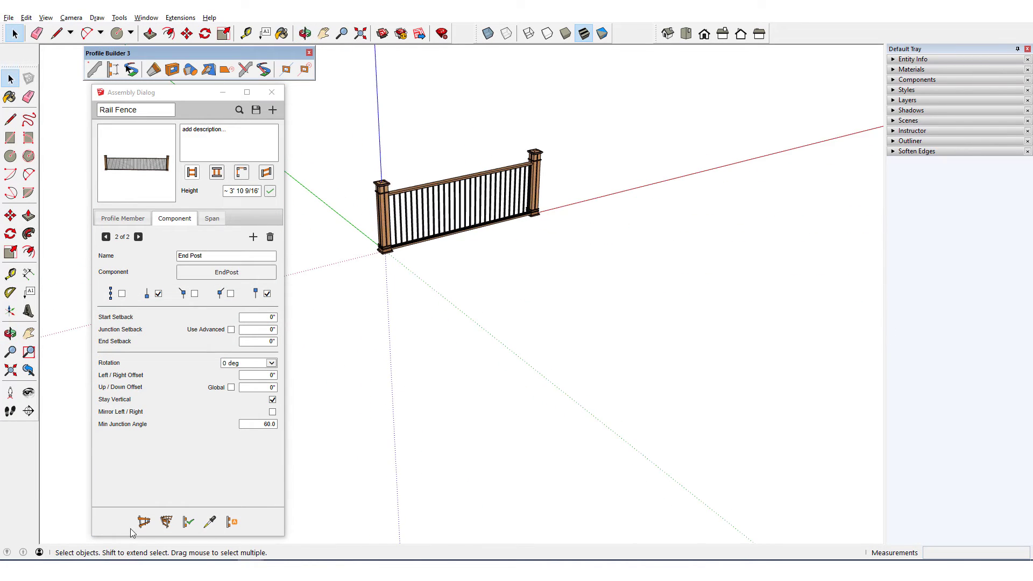
click(144, 521)
click(442, 296)
click(581, 255)
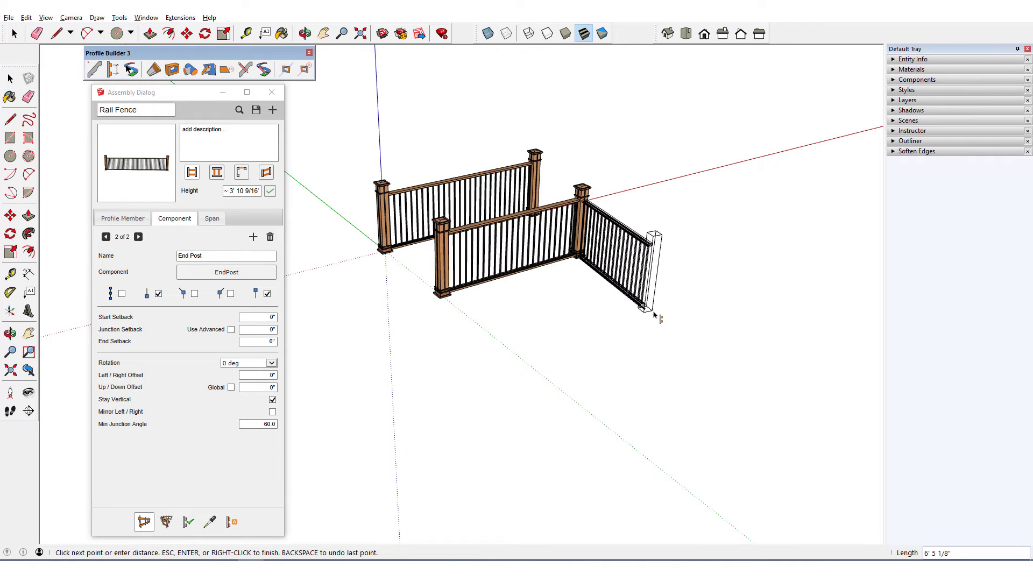
click(687, 320)
click(758, 295)
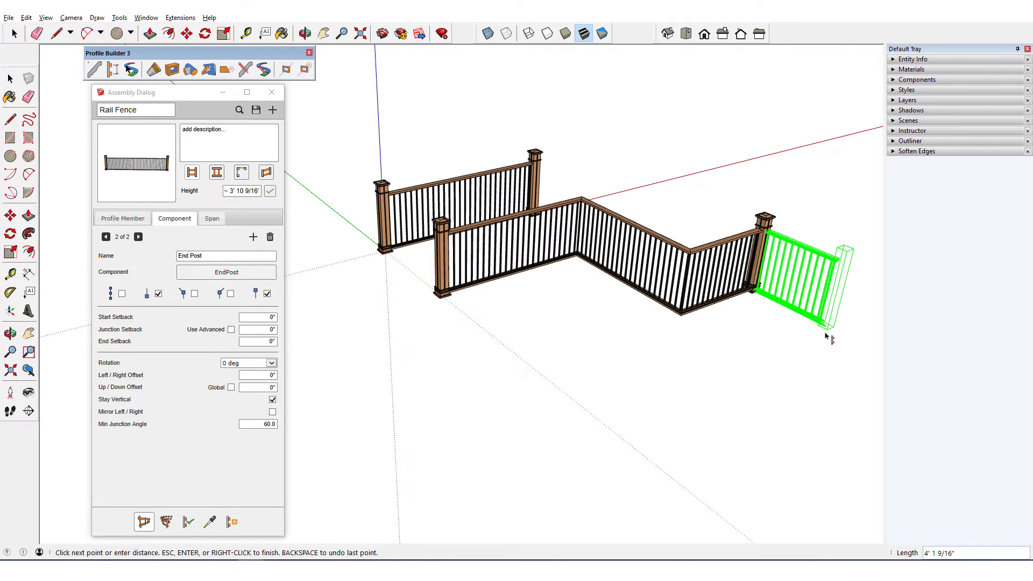
click(827, 334)
key(space)
middle_drag(667, 399, 690, 397)
key(space)
- Enable both junction placements for the End Post component and select the zigzag fence
click(194, 293)
click(230, 293)
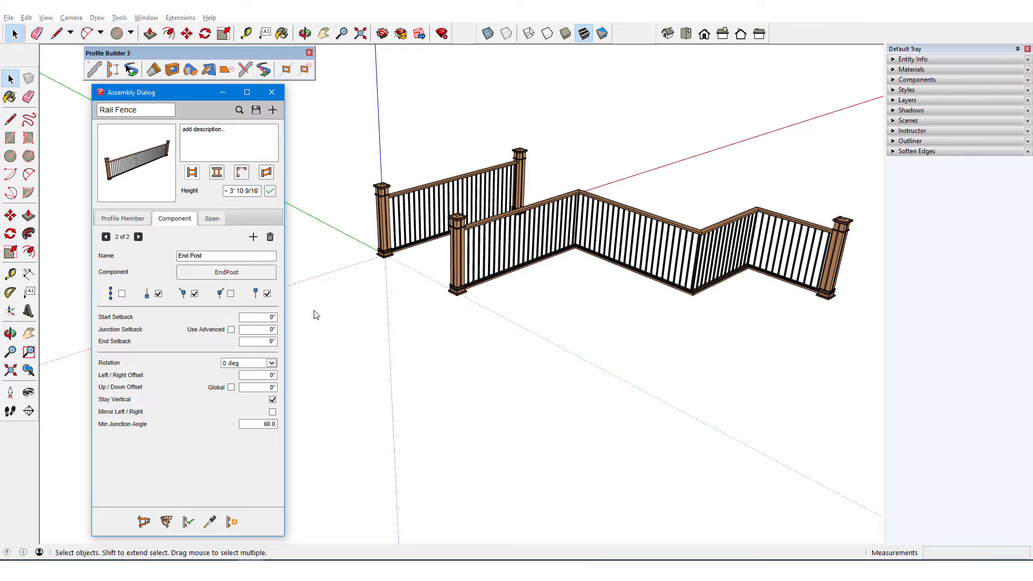
click(505, 260)
click(493, 469)
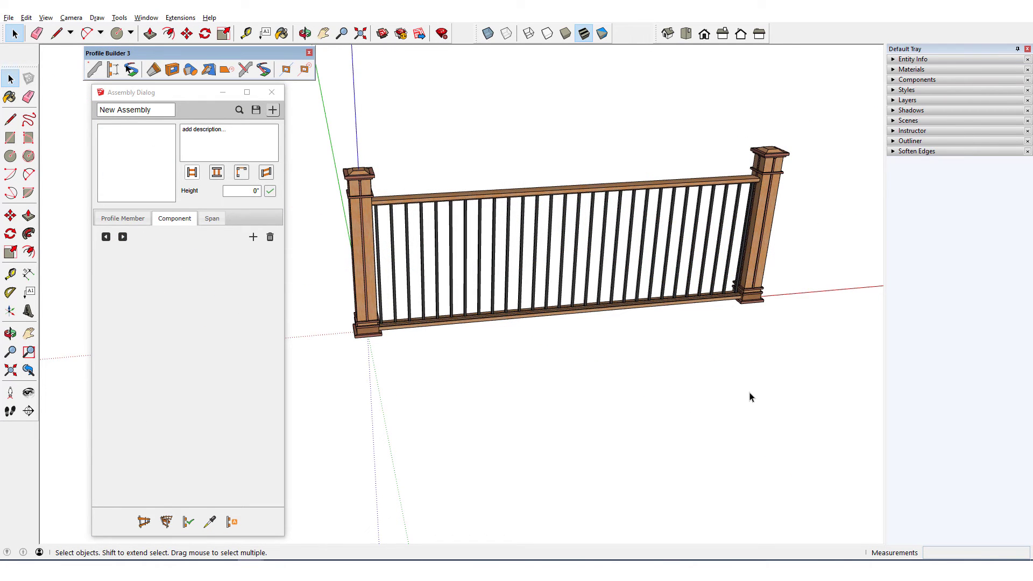
- Open the far end post component for editing, examine the position of its axes and close it
drag(750, 396, 727, 404)
middle_drag(727, 404, 730, 407)
double_click(775, 263)
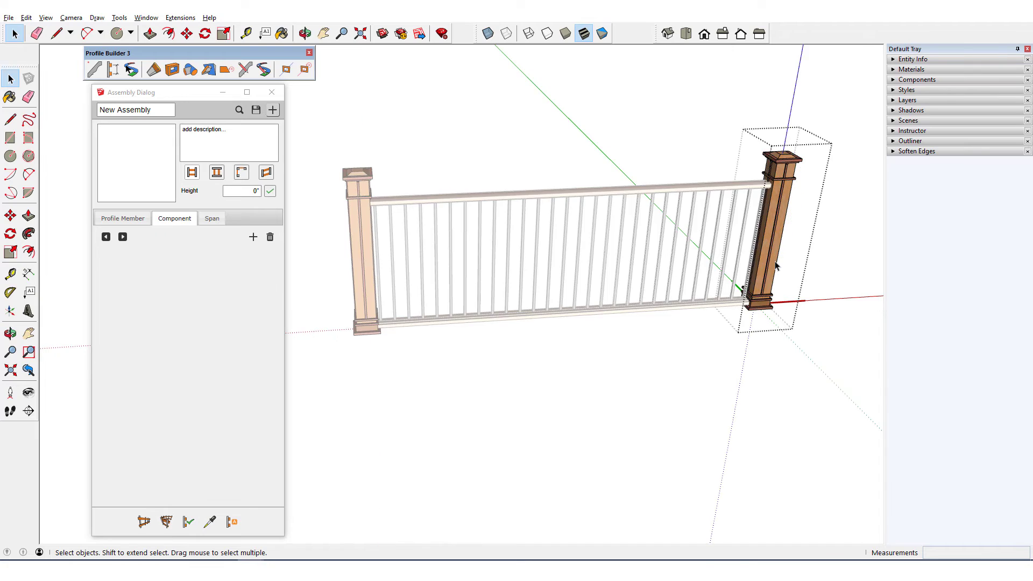
middle_drag(775, 263, 595, 254)
scroll(595, 259, down, 3)
scroll(807, 416, up, 4)
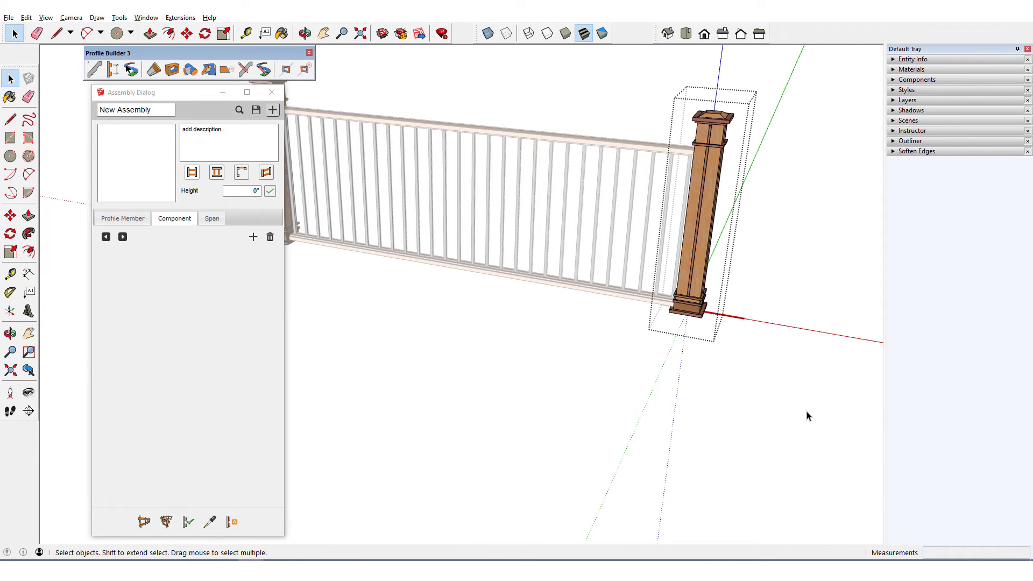
click(767, 395)
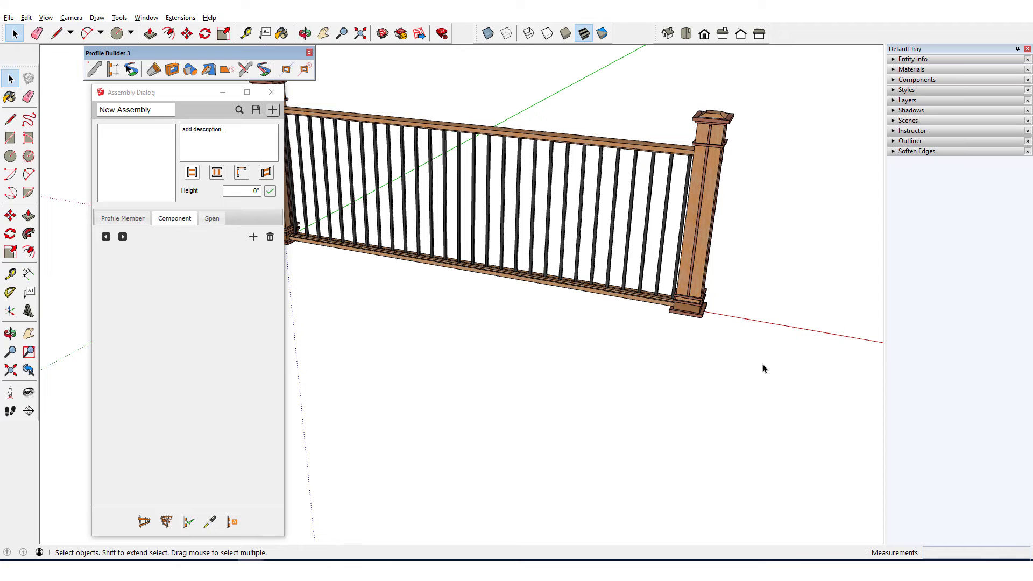
- Rotate the far end post about its vertical axis in place
click(700, 214)
middle_drag(700, 215, 710, 305)
key(m)
scroll(744, 138, up, 2)
key(q)
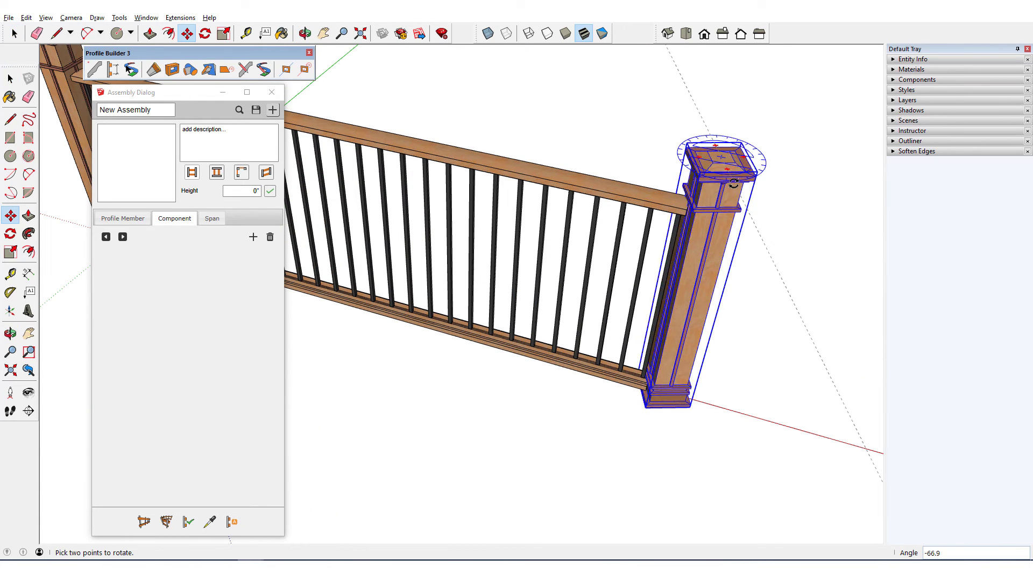
scroll(711, 181, down, 3)
middle_drag(711, 181, 807, 246)
scroll(807, 246, down, 2)
key(space)
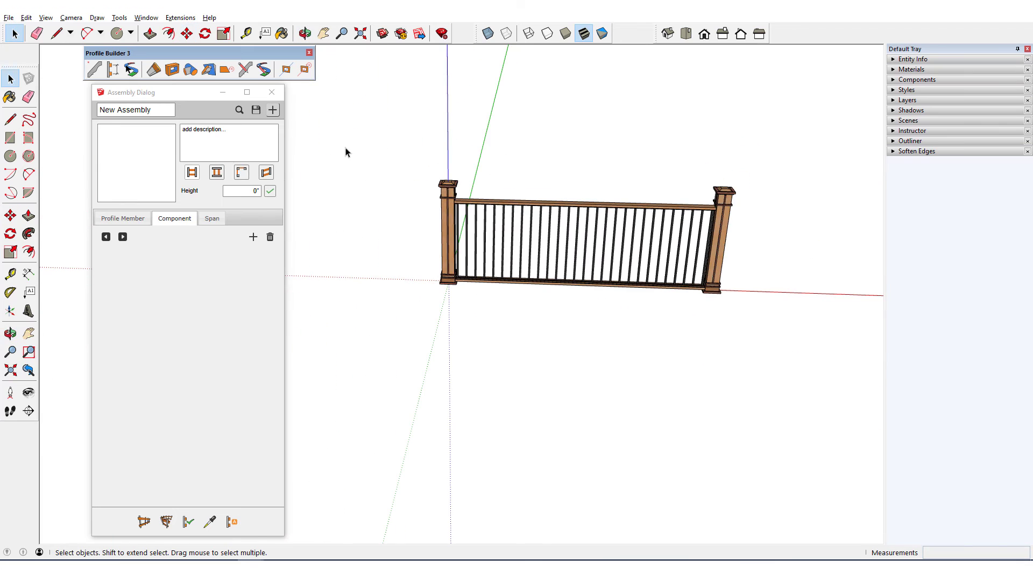
- Auto-assemble the railing with its two end posts and spindles, and look through the components of the new assembly
drag(345, 149, 770, 369)
click(233, 524)
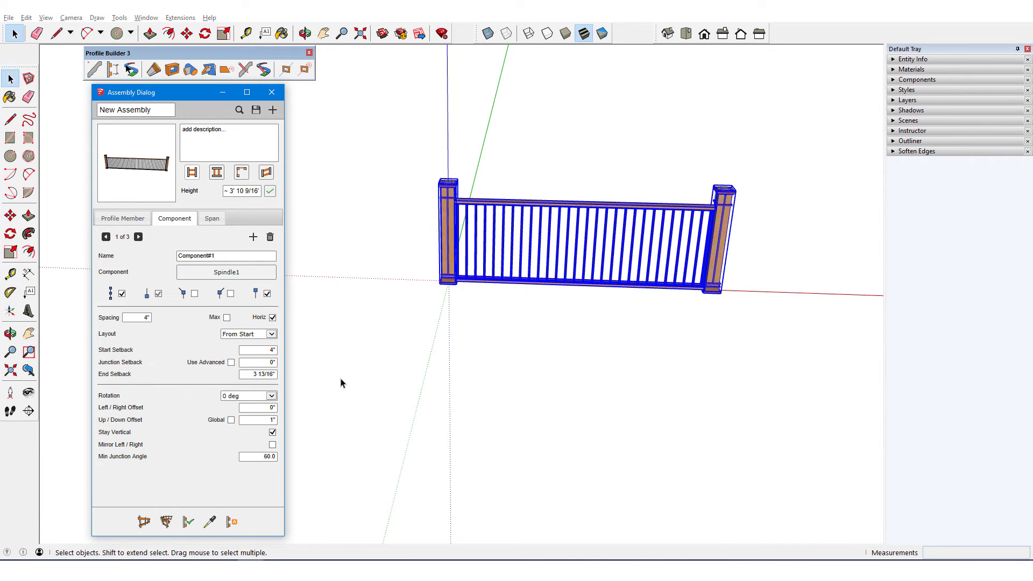
click(138, 237)
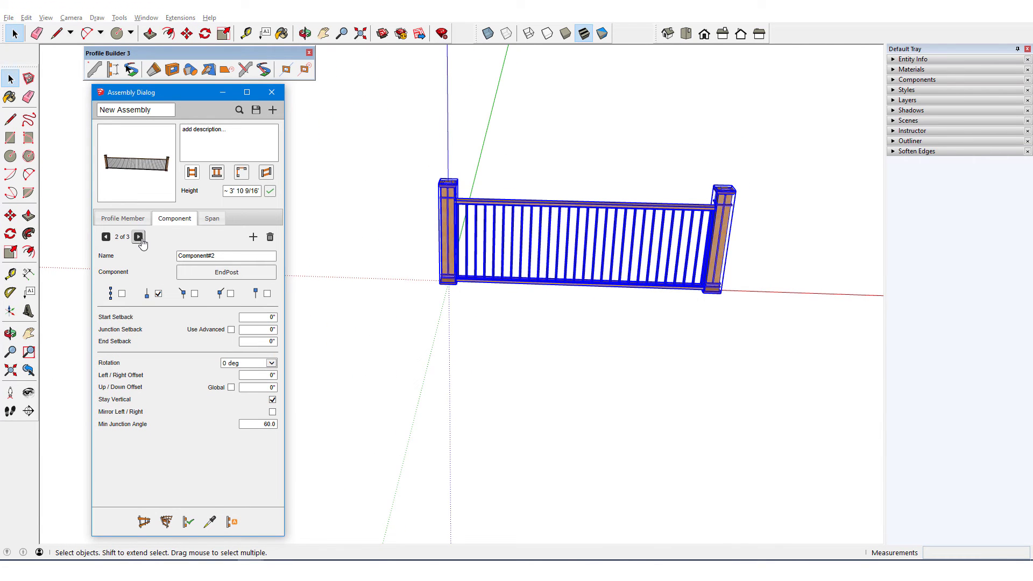
click(138, 236)
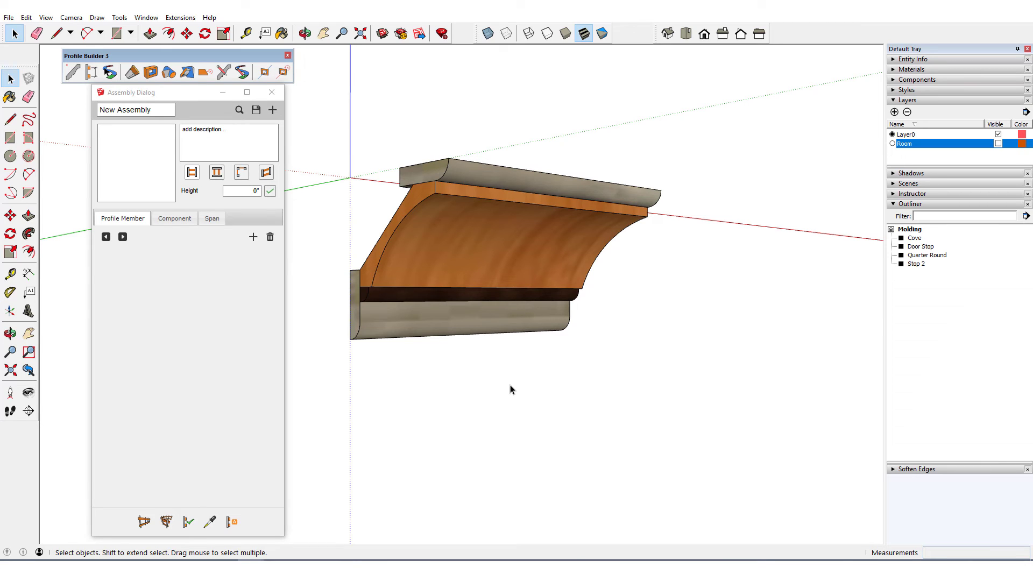
- Auto-assemble the four crown molding profiles and name the assembly Molding
middle_drag(510, 388, 549, 429)
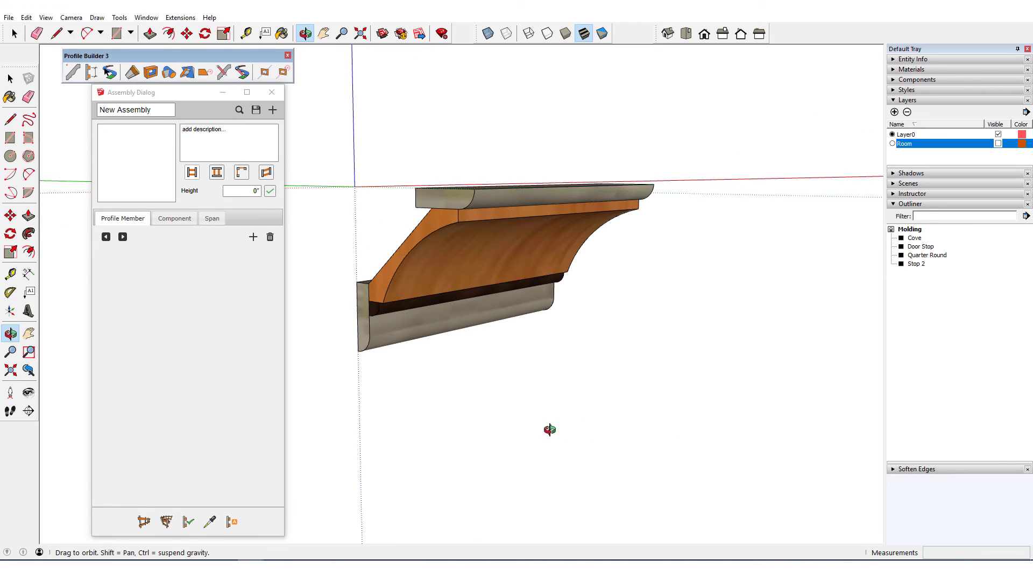
drag(662, 441, 443, 152)
click(232, 521)
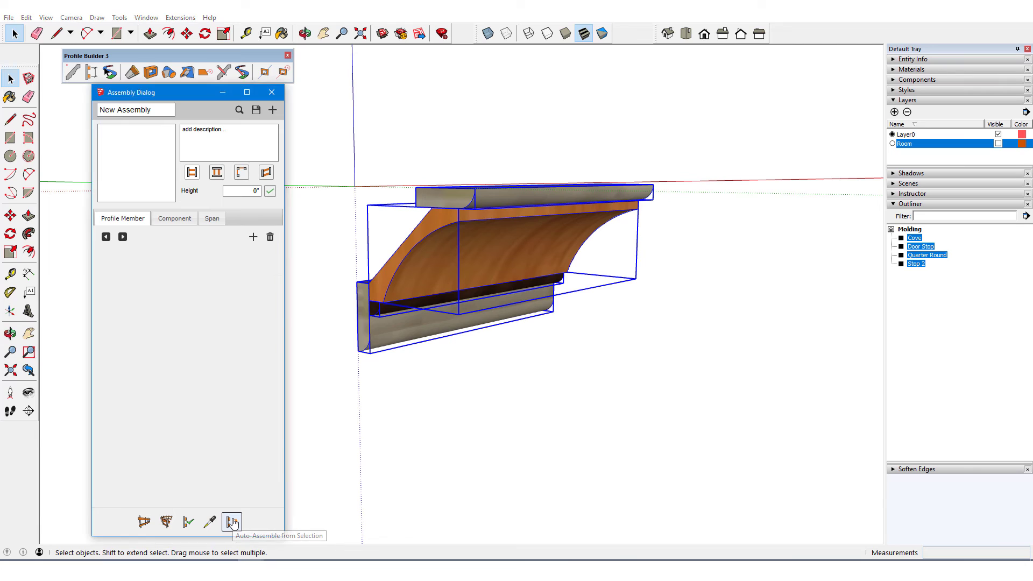
triple_click(168, 108)
text(Molding)
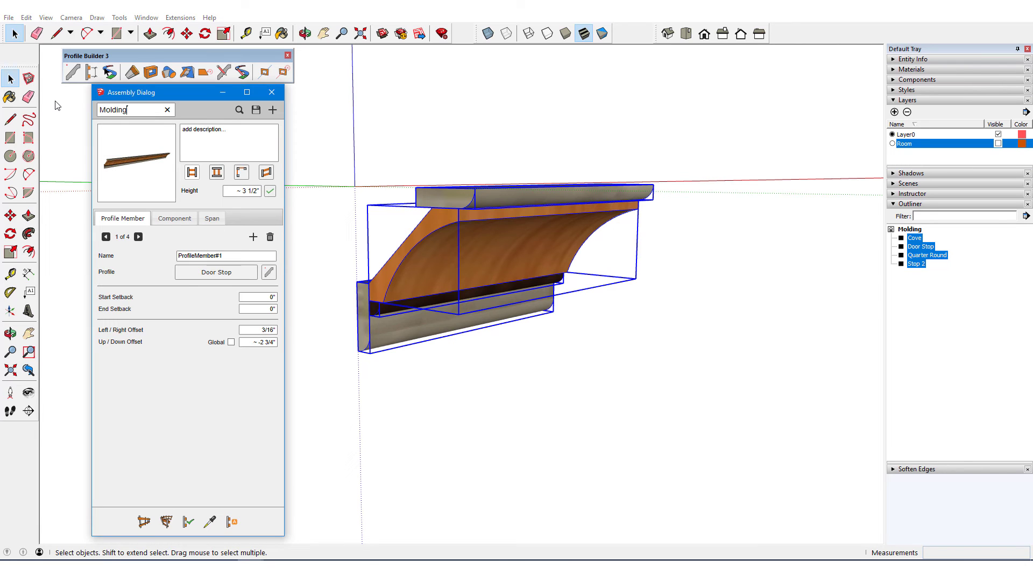
- Show the Room layer and build the Molding assembly along the inner top edges of the room's walls
click(998, 143)
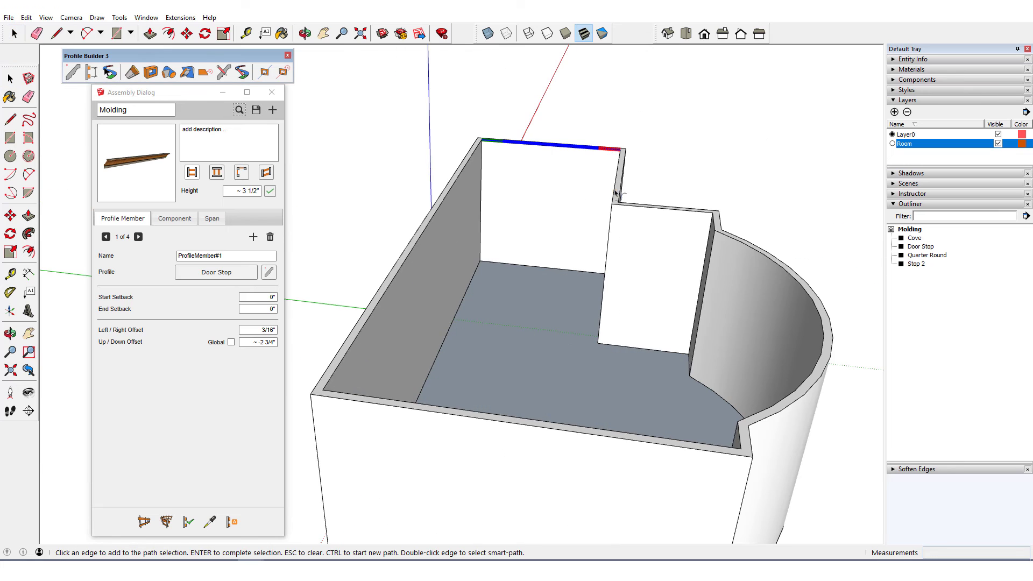
click(635, 211)
click(760, 414)
click(739, 435)
click(661, 438)
click(392, 281)
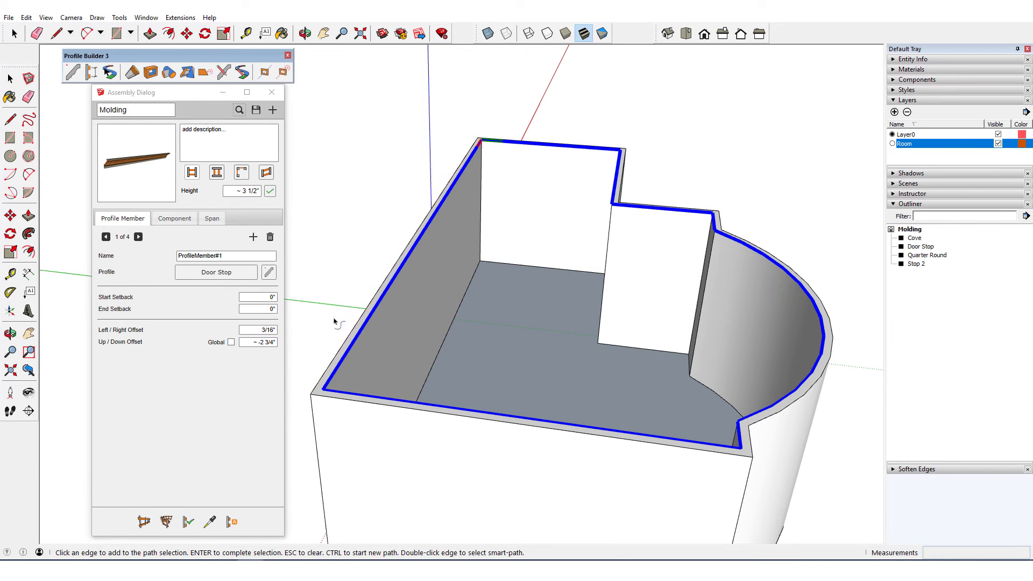
click(163, 523)
middle_drag(479, 200, 492, 160)
scroll(490, 162, up, 8)
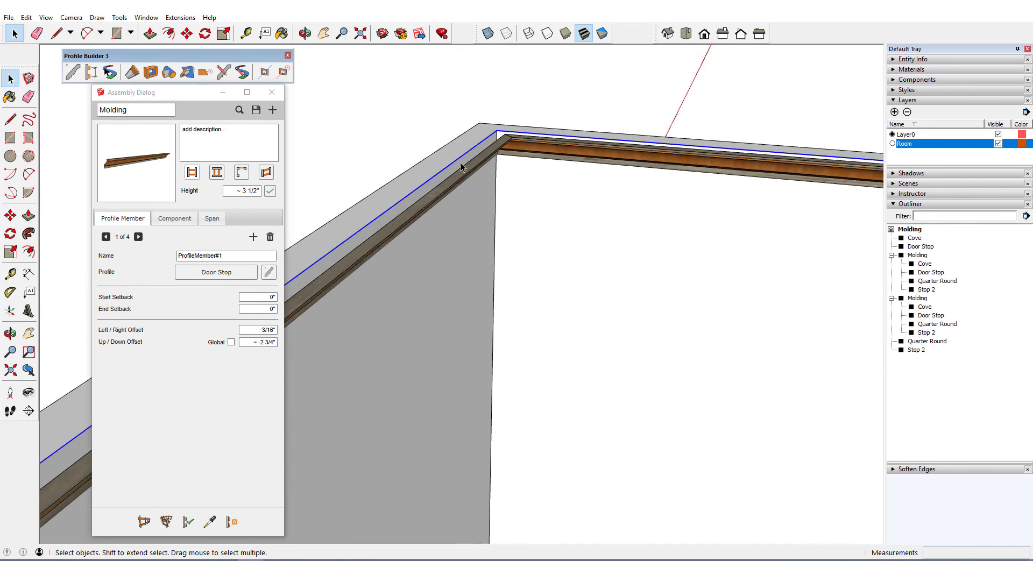
middle_drag(544, 204, 548, 81)
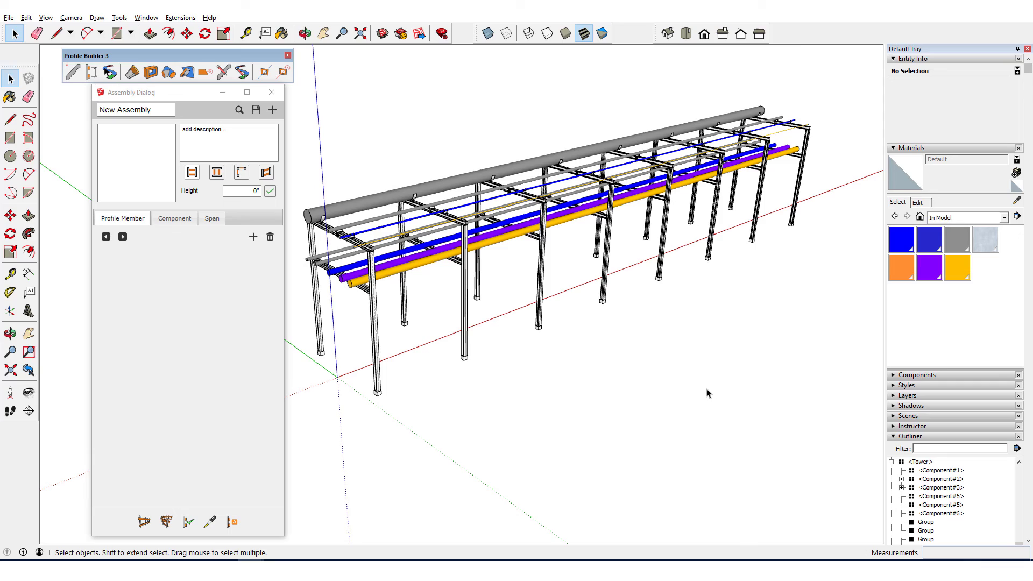
- Examine the pipe rack, checking the axes inside a tower component and the pipe runs at the rack's near end
middle_drag(706, 393, 743, 408)
middle_drag(627, 388, 322, 338)
double_click(473, 352)
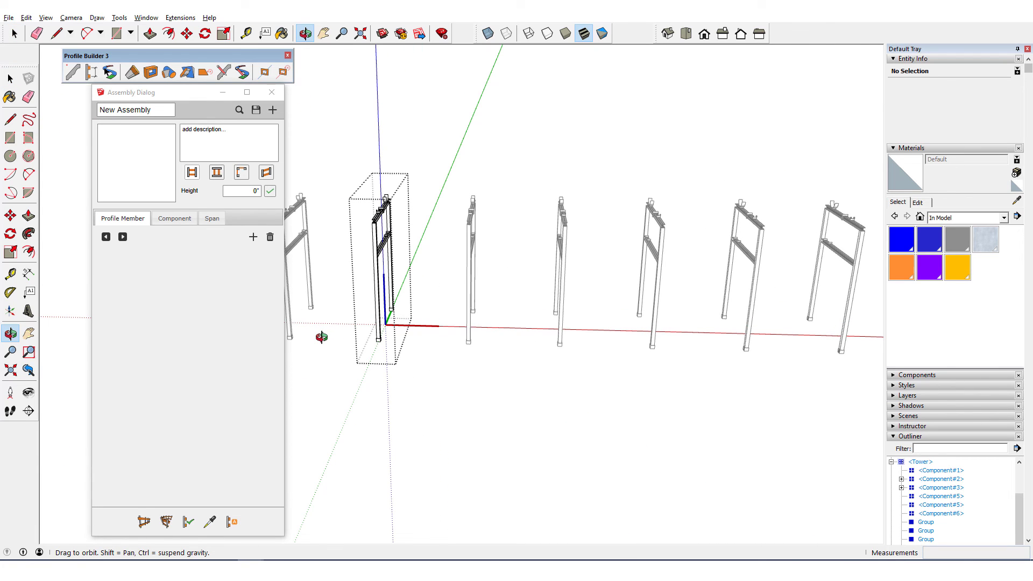
middle_drag(322, 337, 549, 357)
click(549, 357)
scroll(358, 270, up, 3)
click(394, 321)
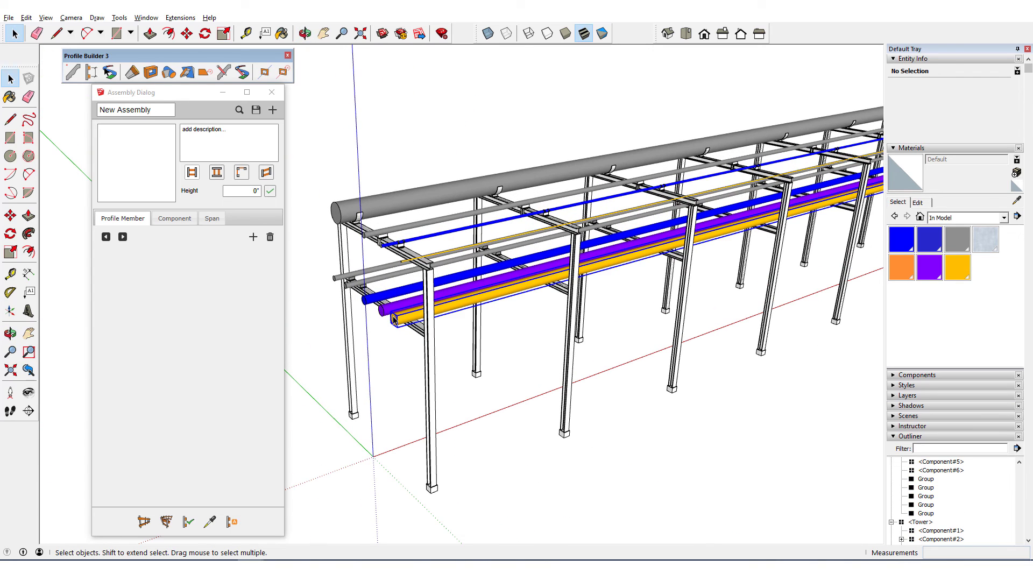
click(380, 309)
click(339, 214)
click(318, 180)
scroll(364, 154, down, 2)
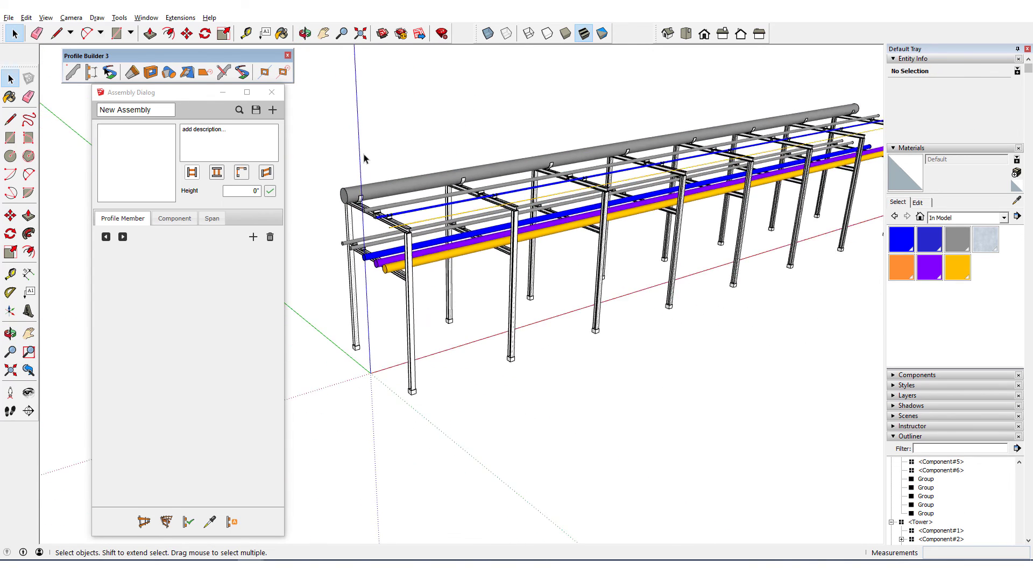
- Auto-assemble the complete pipe rack and look through the new assembly's profile members and Tower component
scroll(364, 159, down, 1)
drag(453, 159, 452, 160)
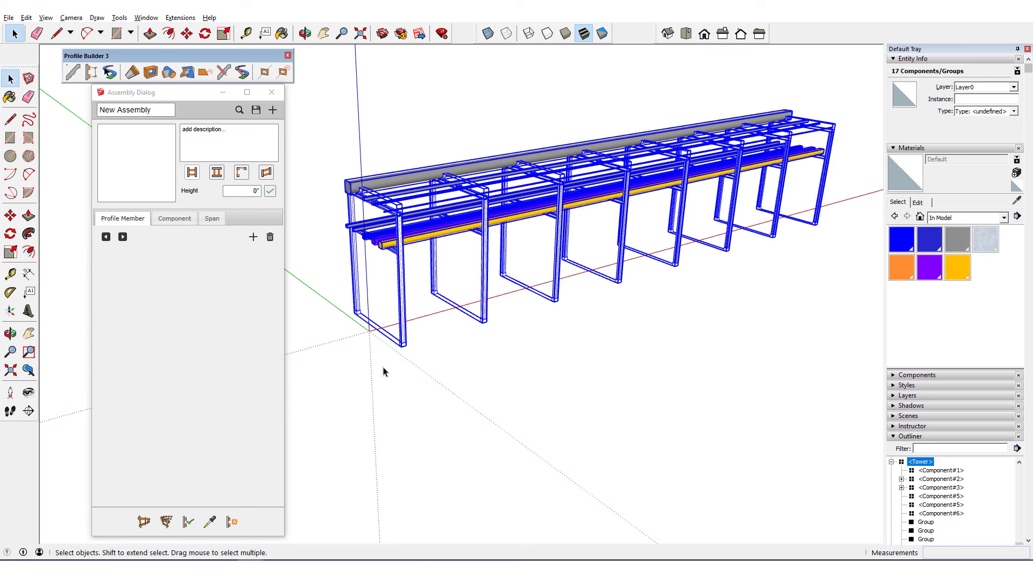
click(233, 523)
click(138, 237)
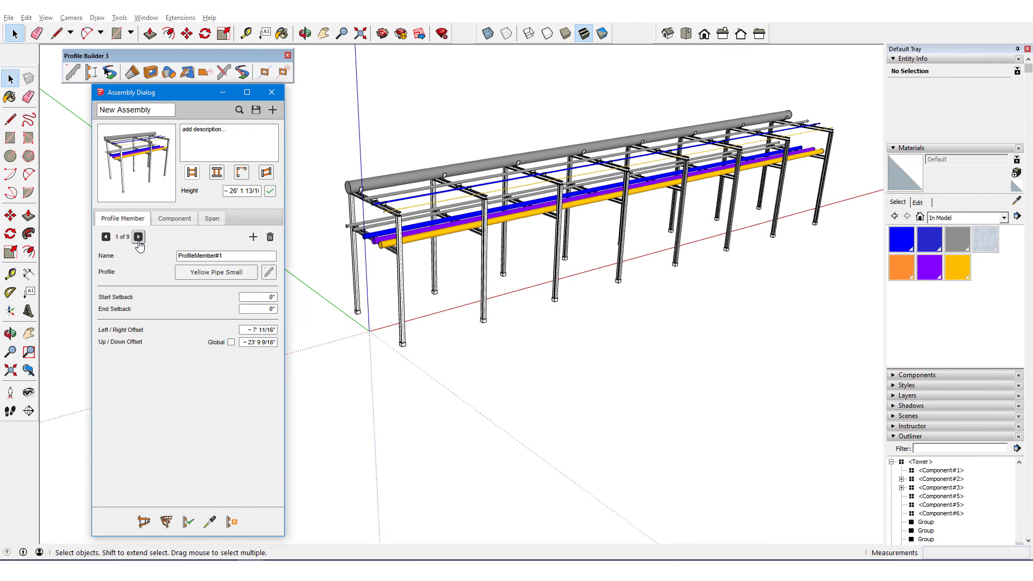
click(139, 237)
click(139, 238)
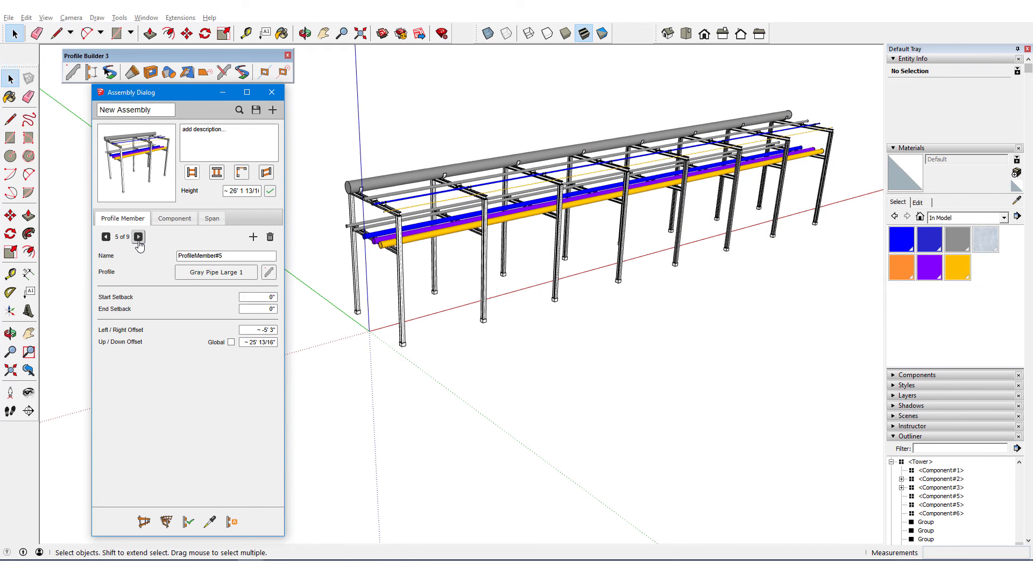
click(171, 219)
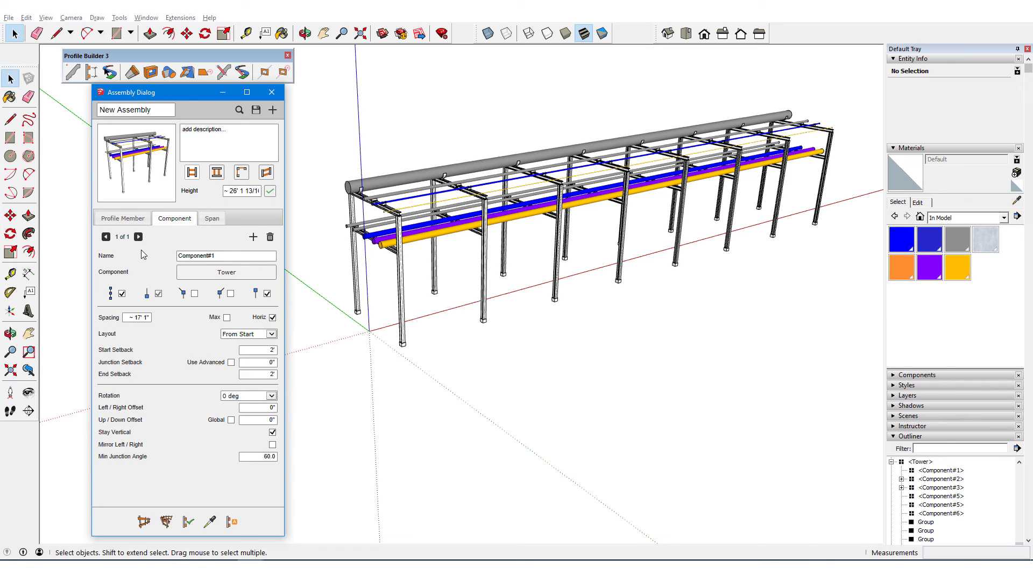
- Build the pipe rack assembly along the whole curved and angled line path beside the original rack
scroll(428, 309, down, 5)
scroll(386, 275, down, 3)
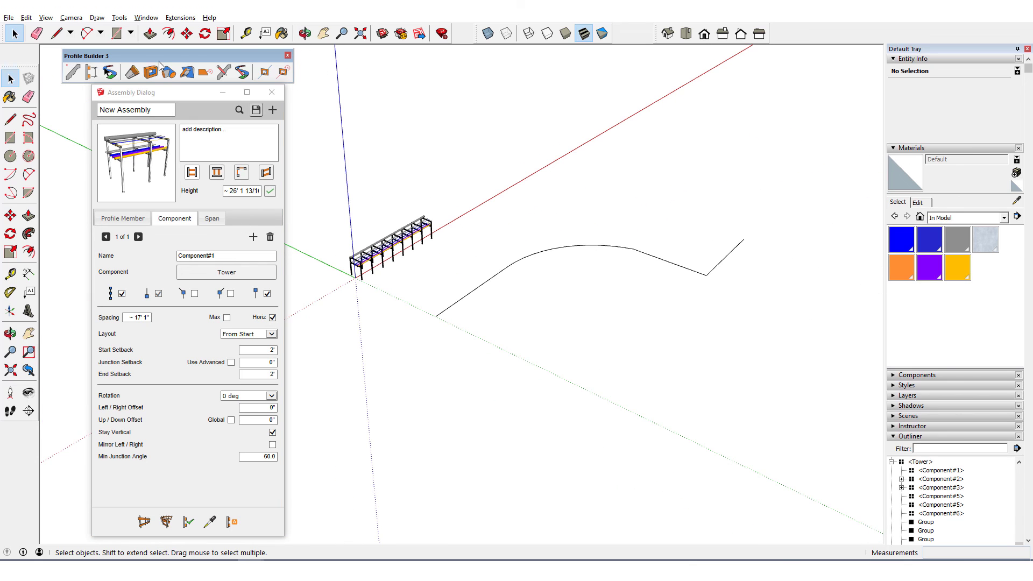
click(109, 73)
click(462, 299)
click(739, 245)
click(740, 248)
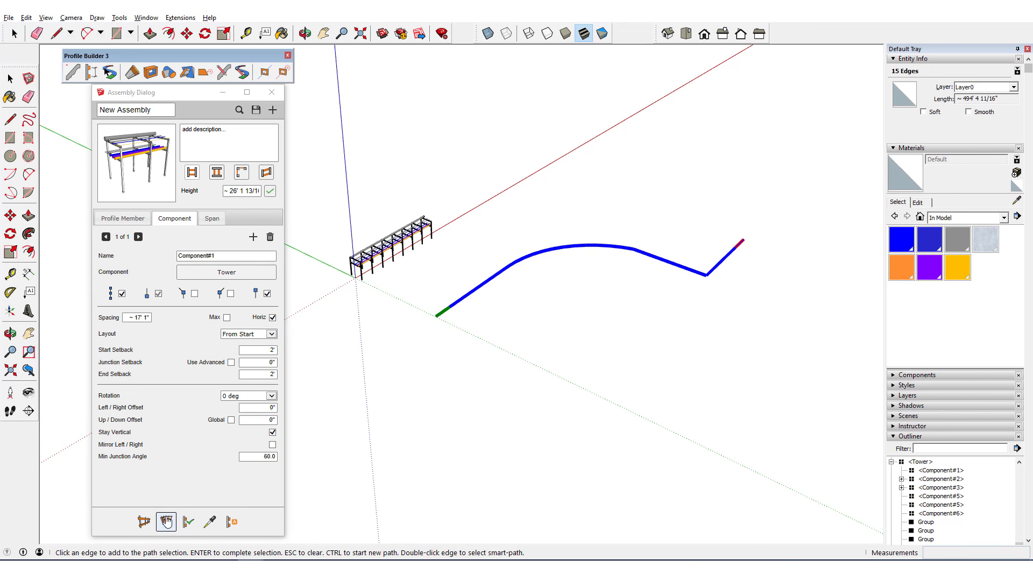
click(166, 521)
scroll(531, 278, up, 3)
scroll(464, 254, down, 2)
scroll(752, 241, up, 5)
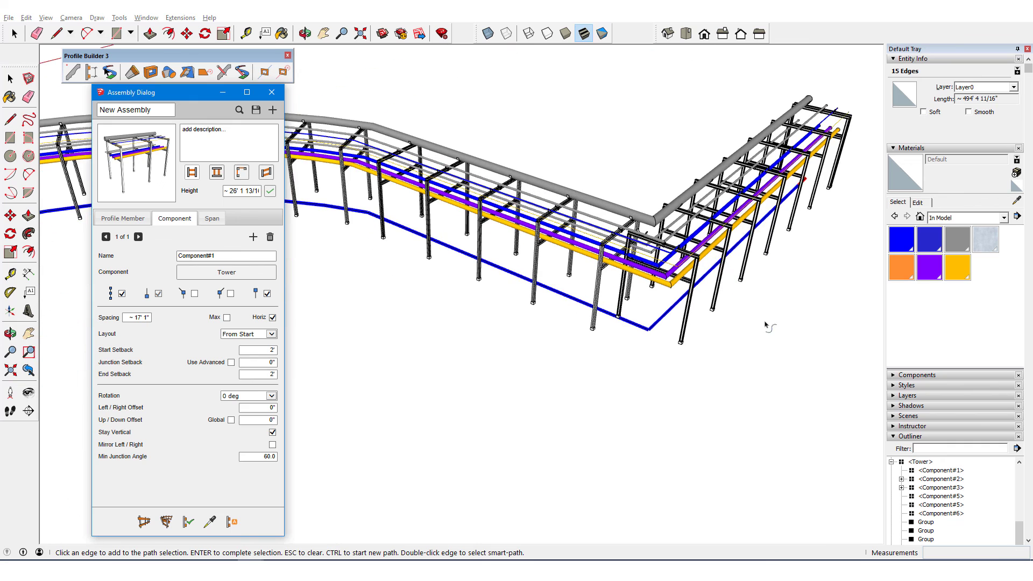
- Enable maximum spacing for the Tower component of the pipe rack assembly
middle_drag(766, 325, 777, 380)
click(228, 317)
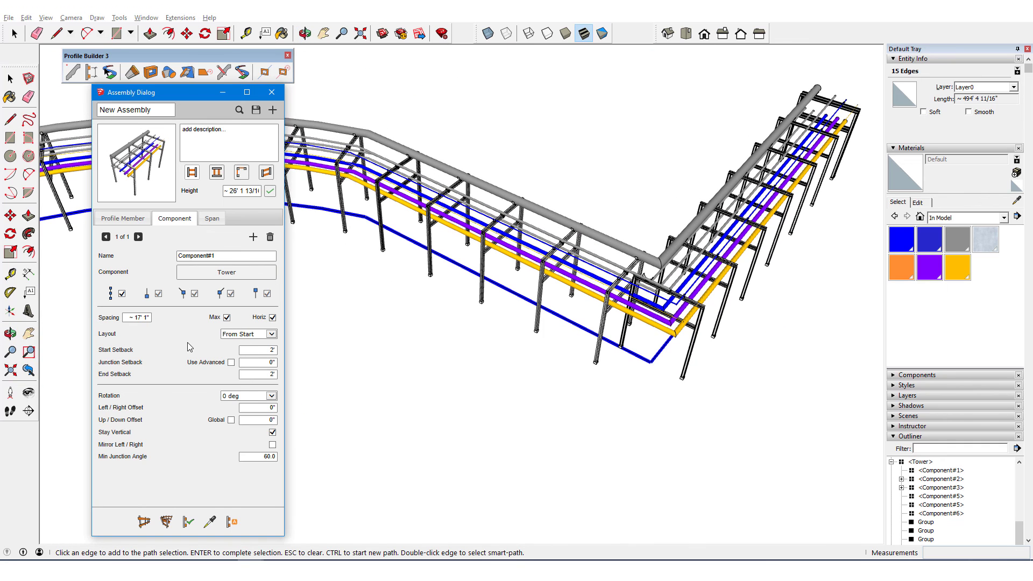